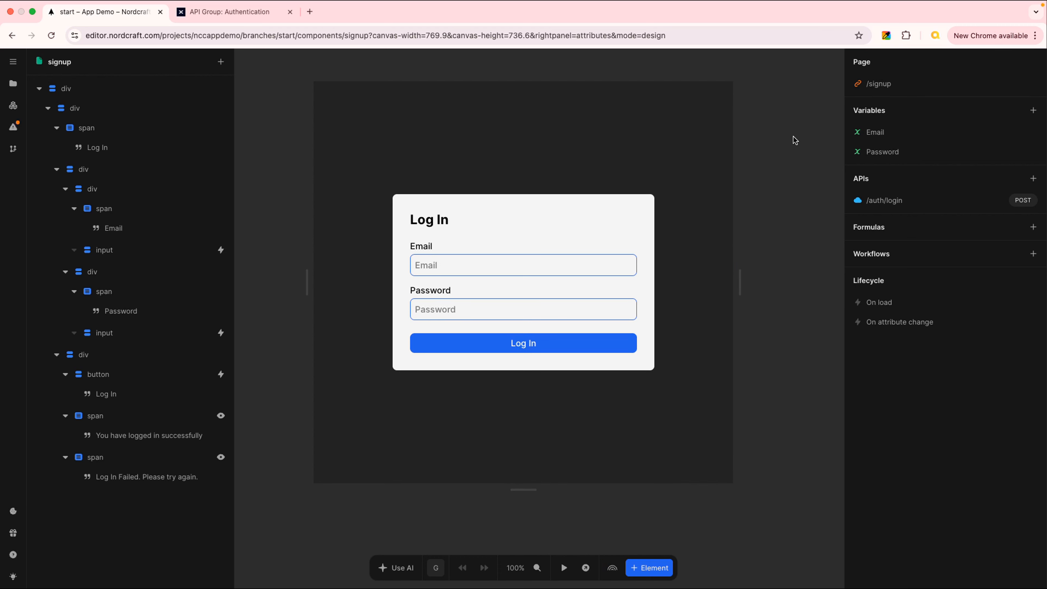
# - Rename the form heading from the login title to "Sign Up"
pyautogui.doubleClick(434, 223)
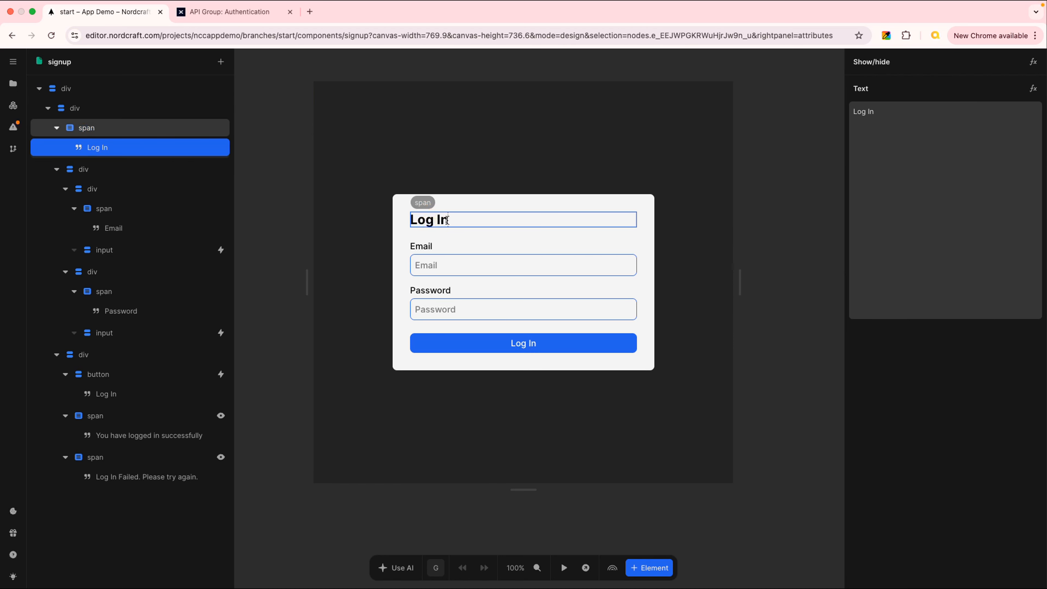
pyautogui.click(428, 217)
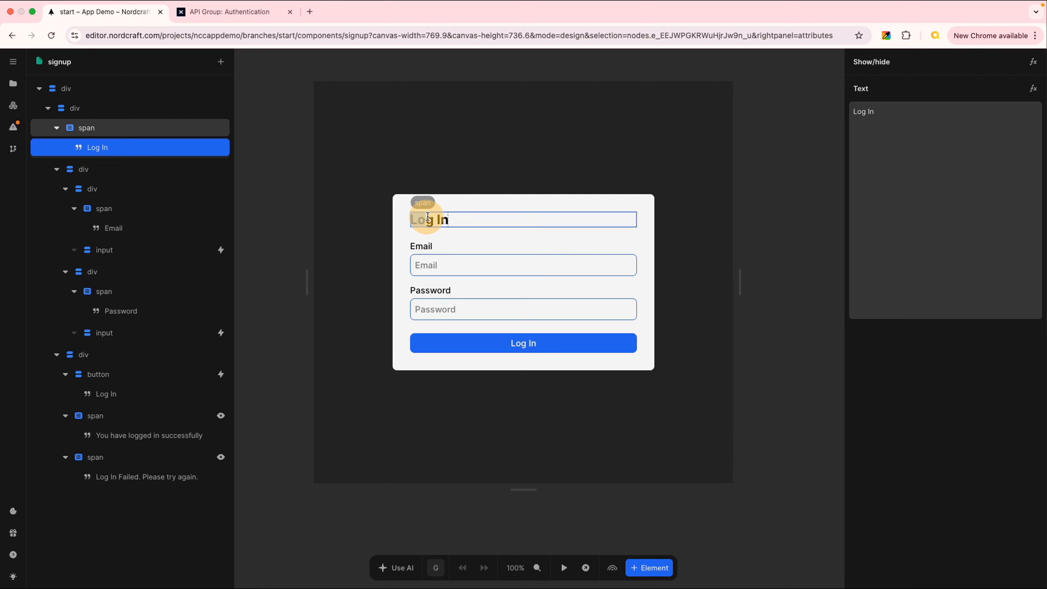
pyautogui.moveTo(428, 218); pyautogui.dragTo(452, 219)
pyautogui.write('Sign')
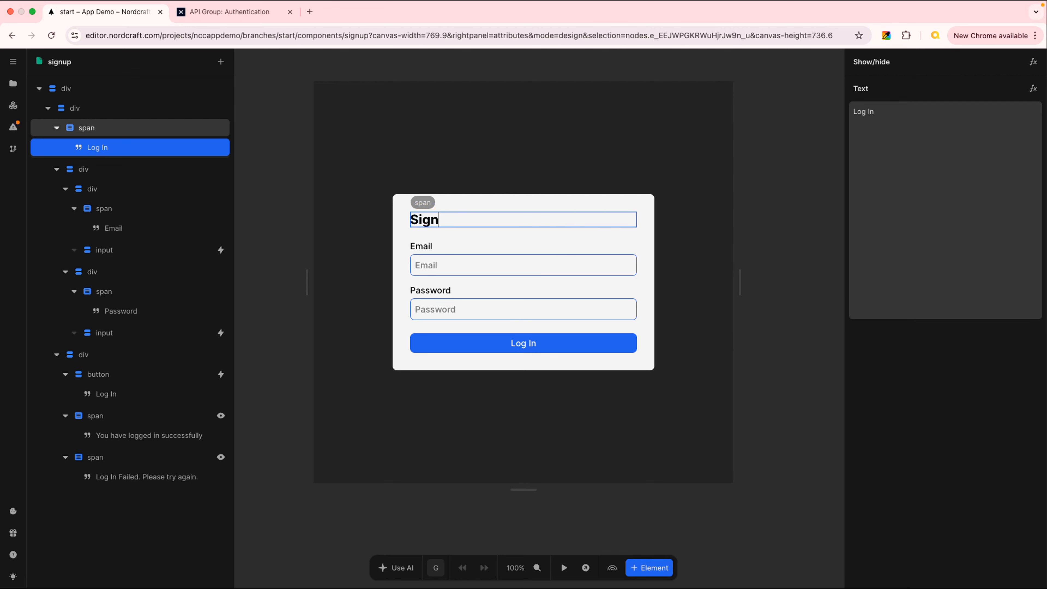
pyautogui.write(' Up')
pyautogui.press('Return')
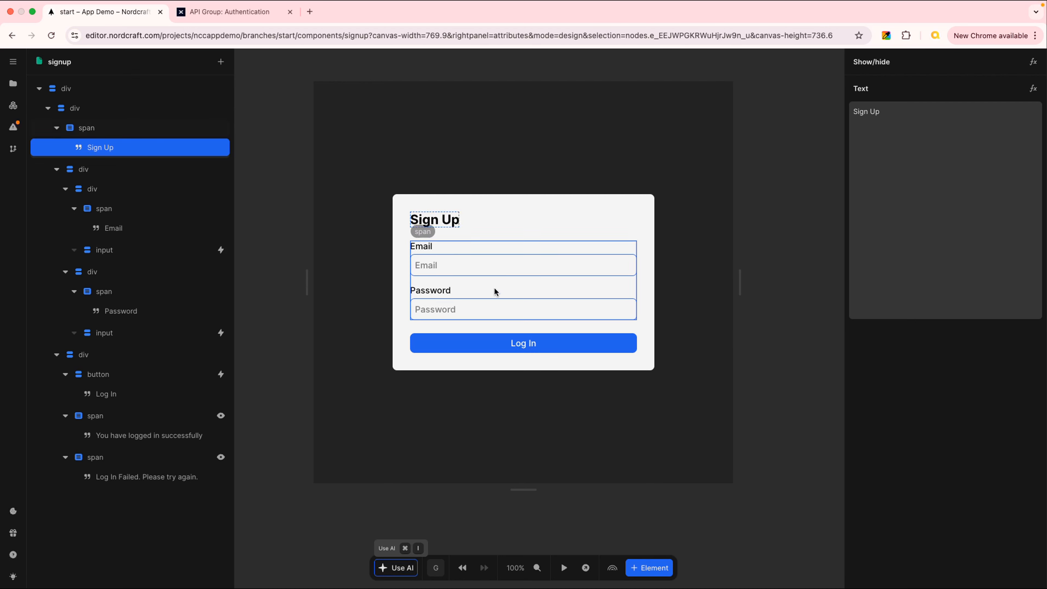
# - Change the submit button's text to "Sign Up"
pyautogui.click(529, 342)
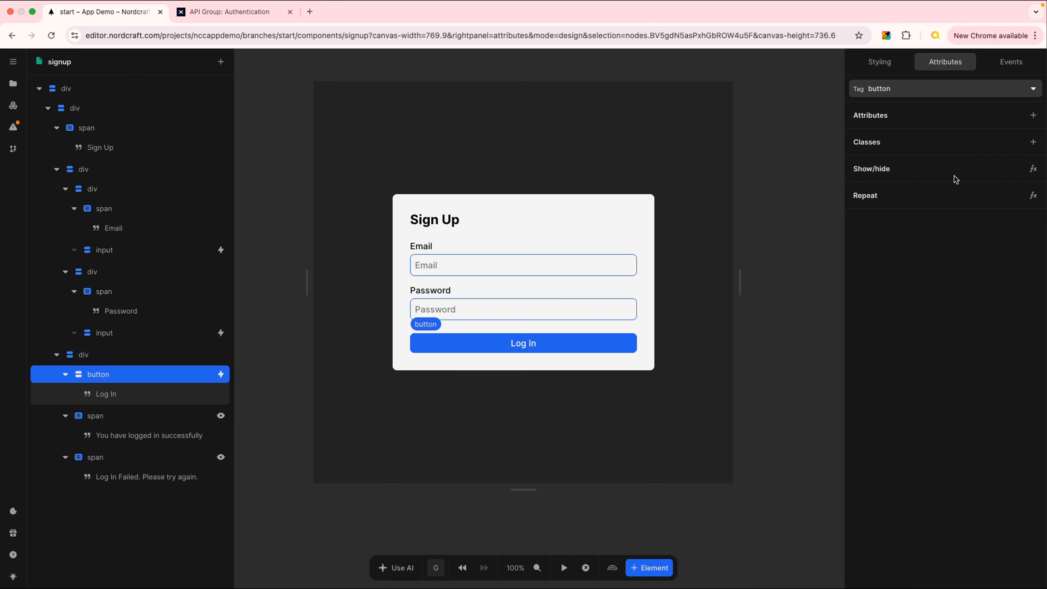
pyautogui.click(145, 394)
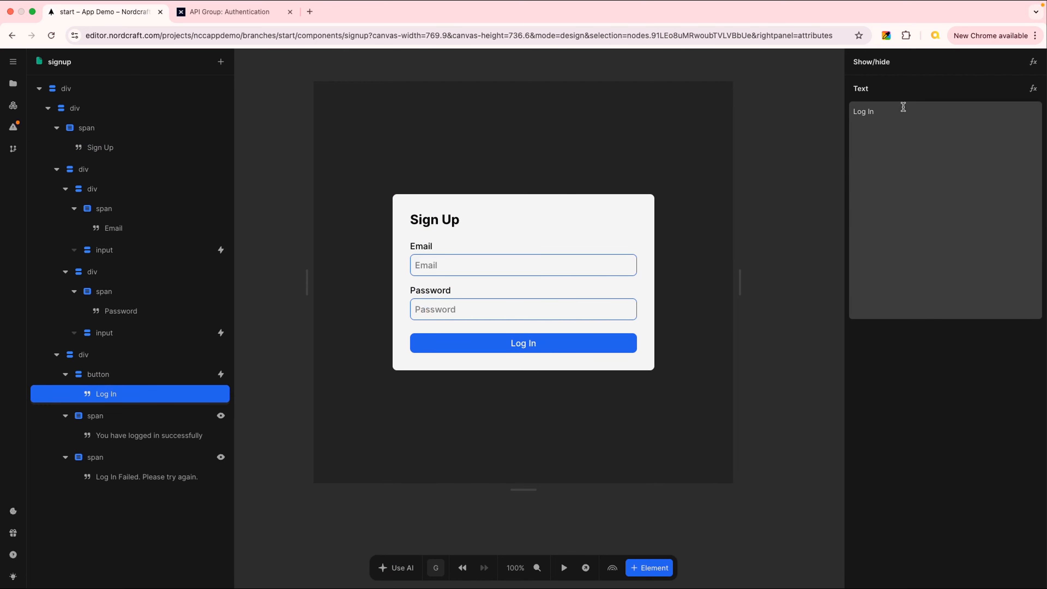
pyautogui.tripleClick(893, 109)
pyautogui.write('Sign Up')
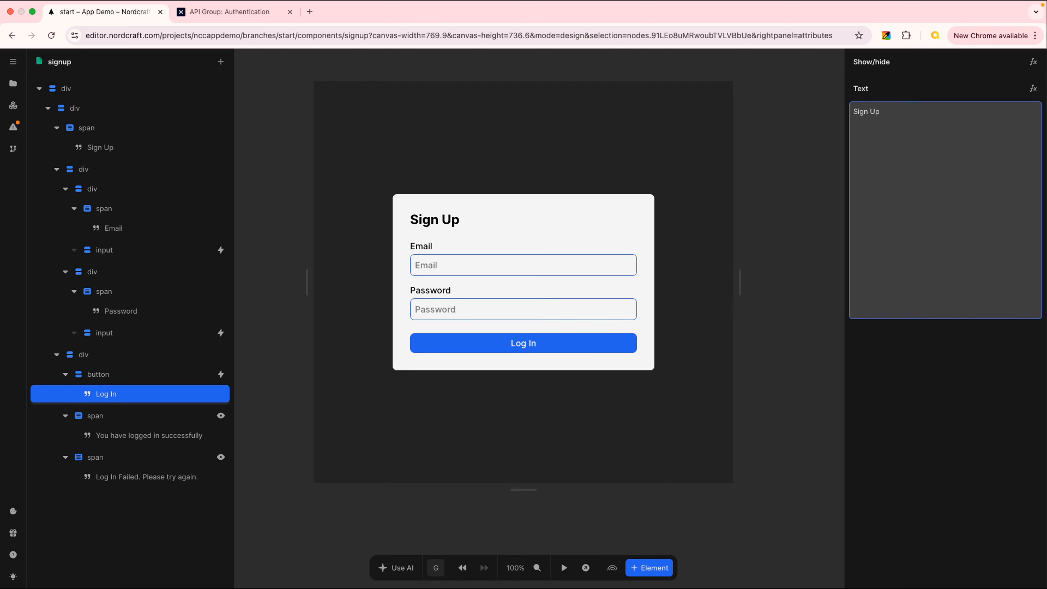
pyautogui.press('Return')
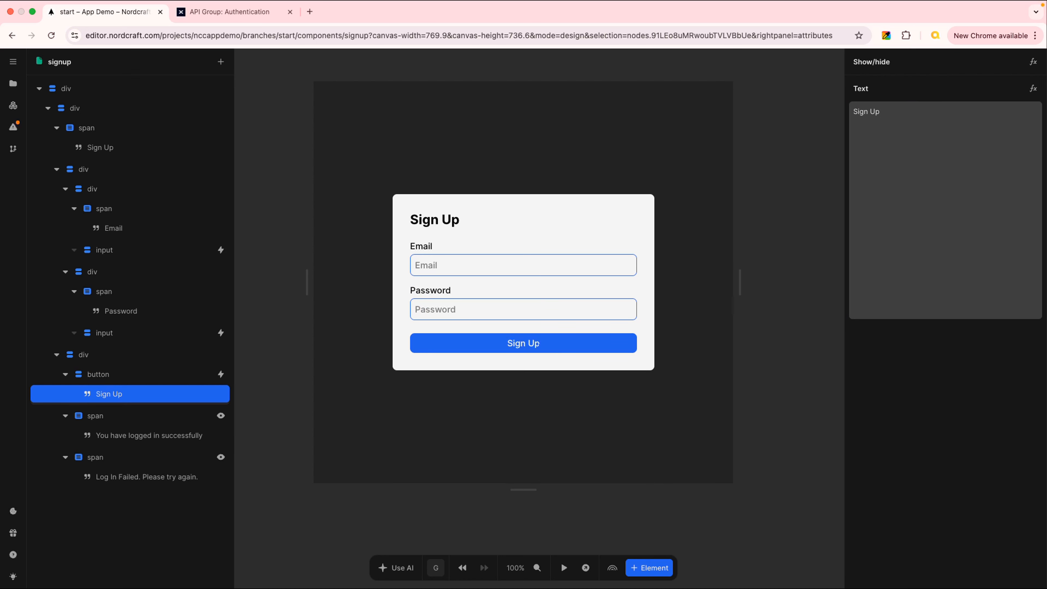
# - Connect a new API using the Xano /auth/signup endpoint
pyautogui.click(796, 252)
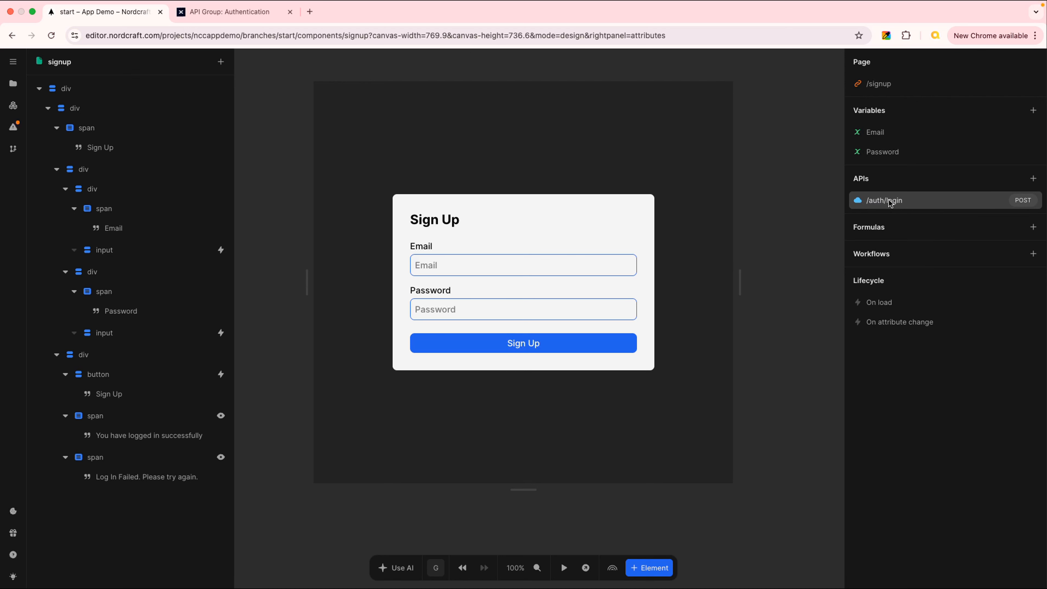
pyautogui.click(1033, 178)
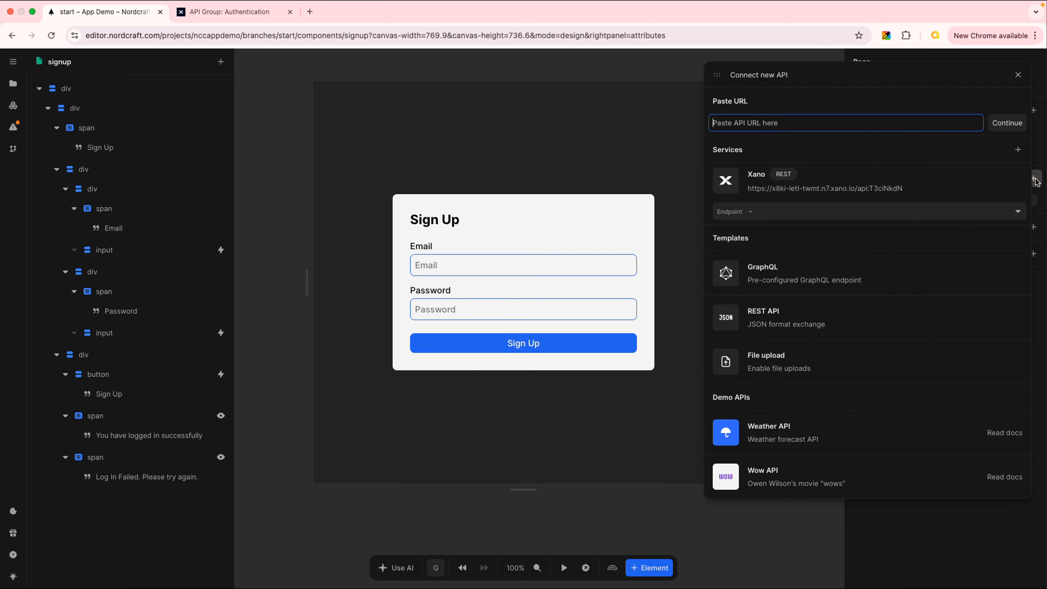
pyautogui.click(1017, 212)
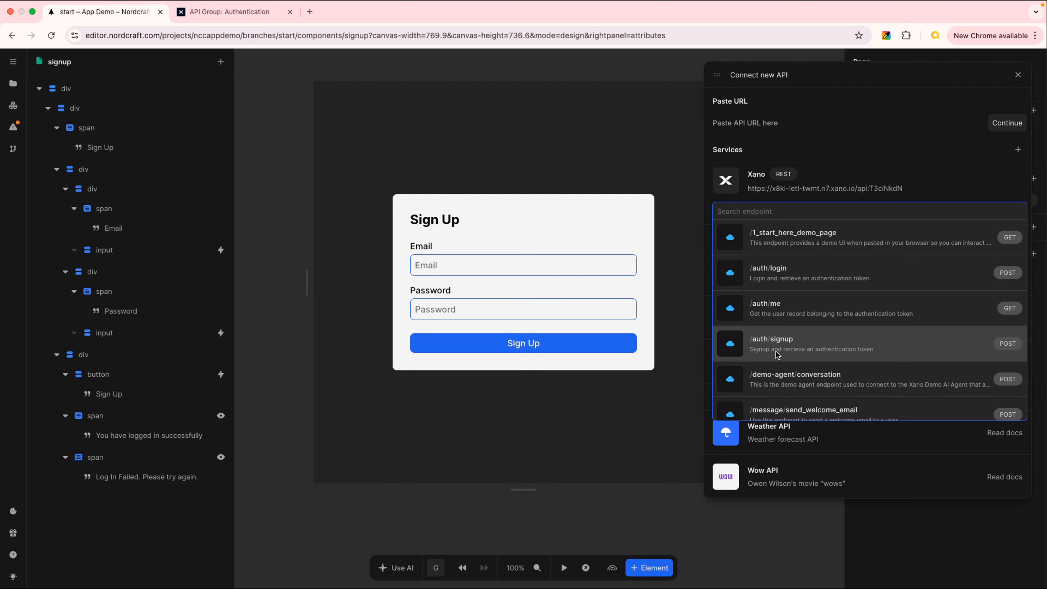
pyautogui.click(876, 342)
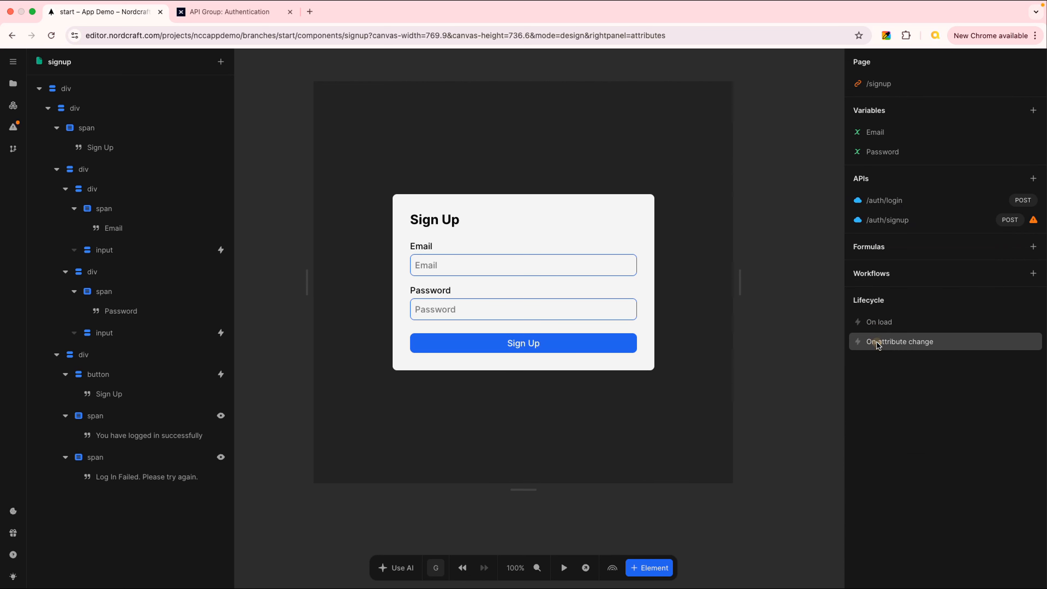
# - Inspect the /auth/signup API's request body and compare it with the endpoint's inputs in Xano
pyautogui.click(908, 223)
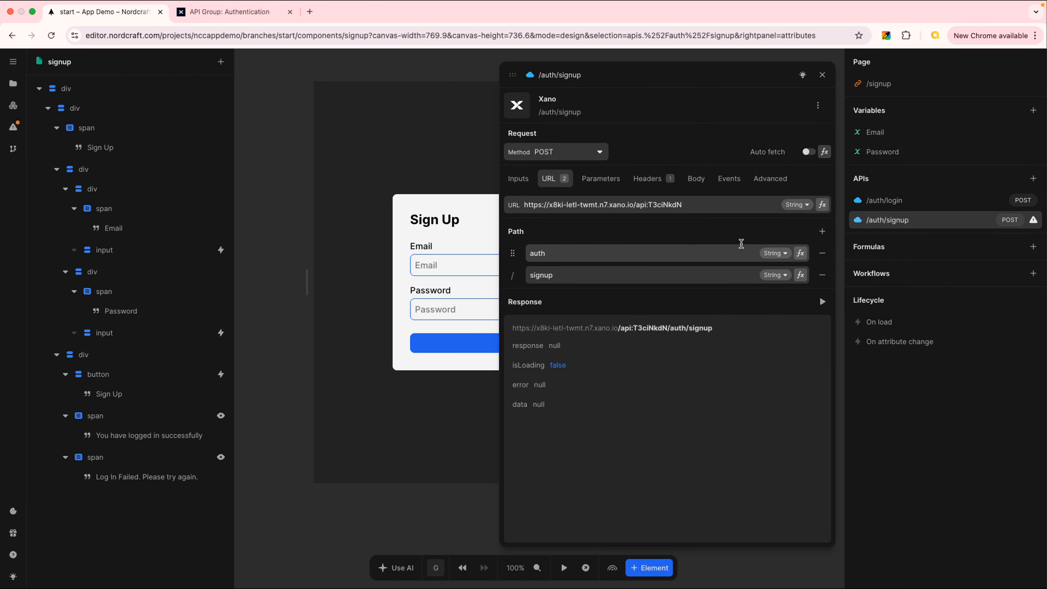
pyautogui.click(696, 182)
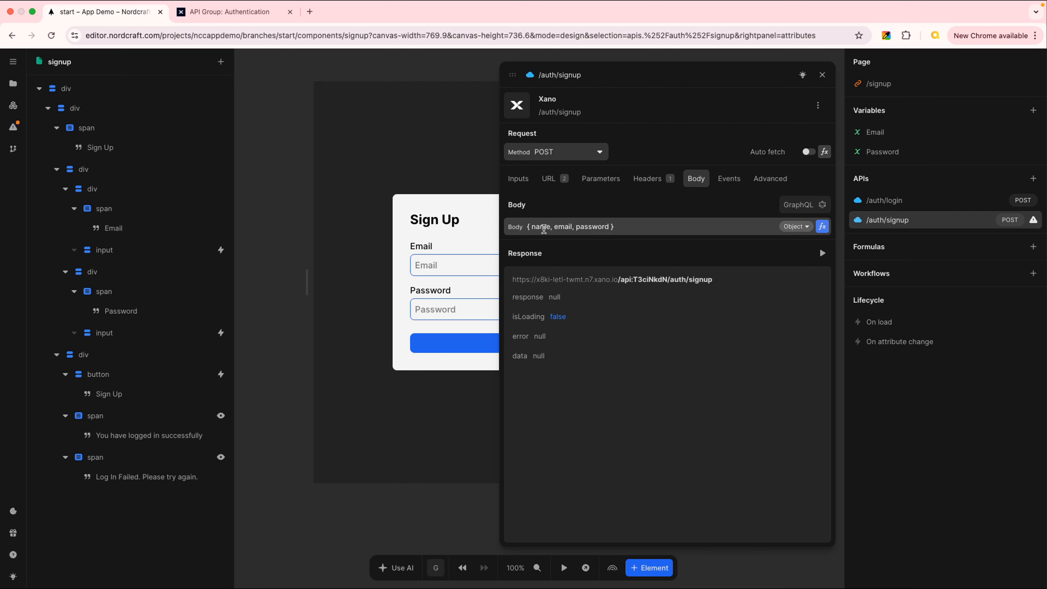
pyautogui.click(543, 227)
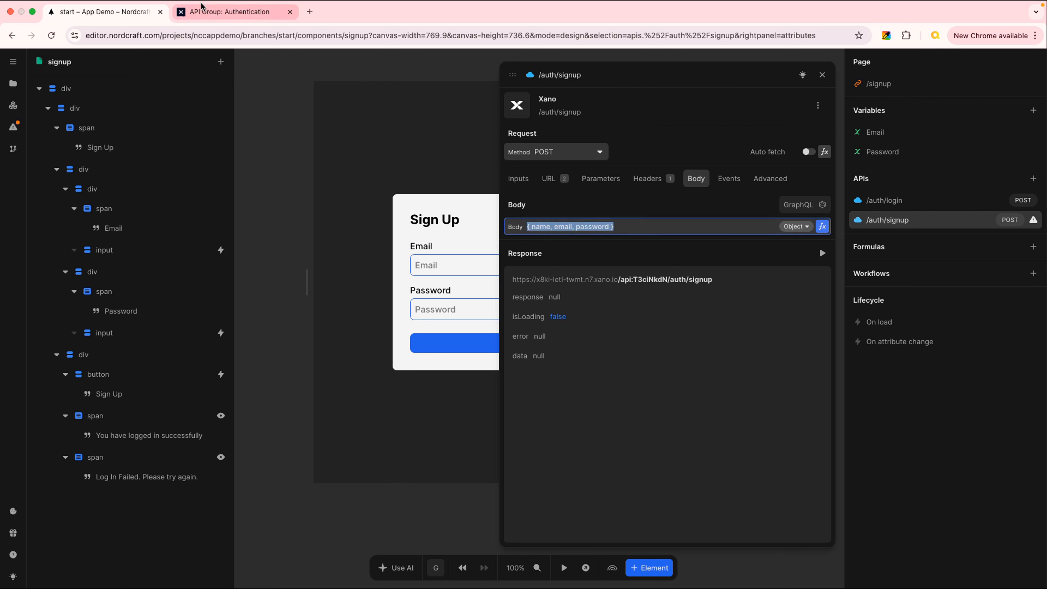
pyautogui.click(238, 12)
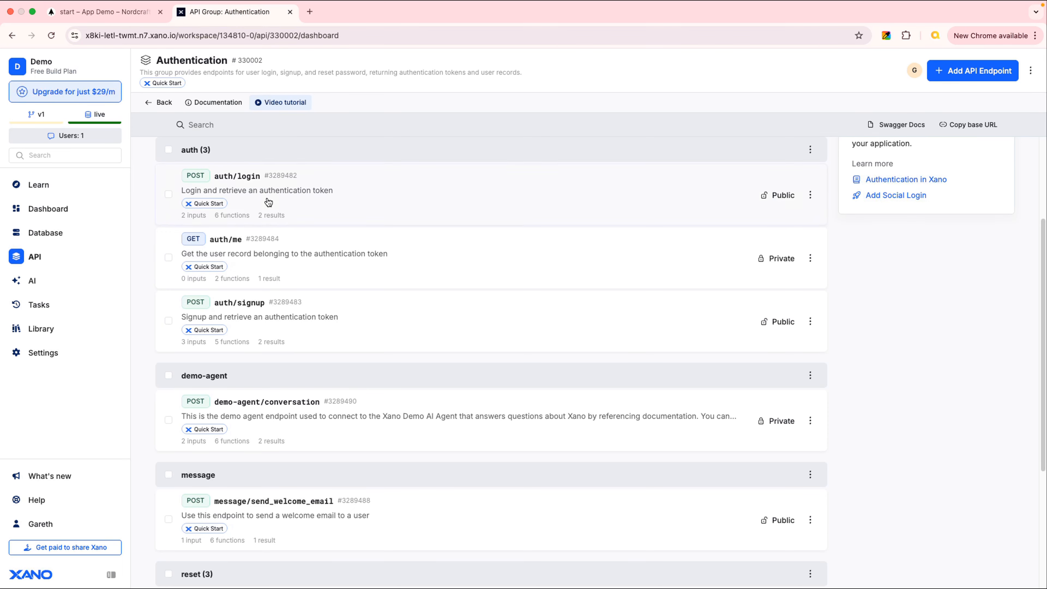
pyautogui.click(383, 317)
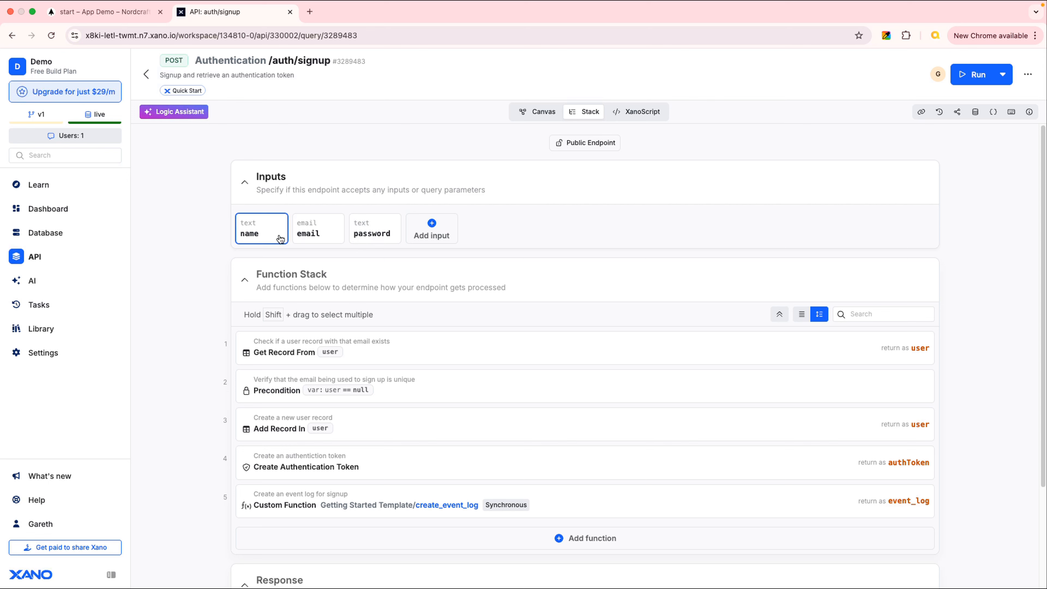
pyautogui.click(105, 12)
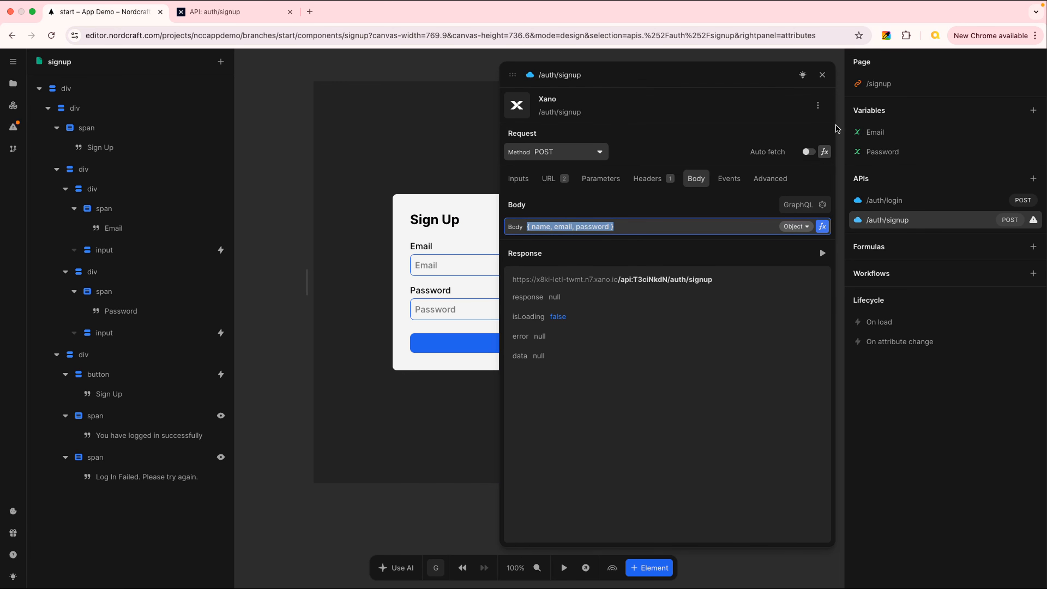
pyautogui.click(822, 75)
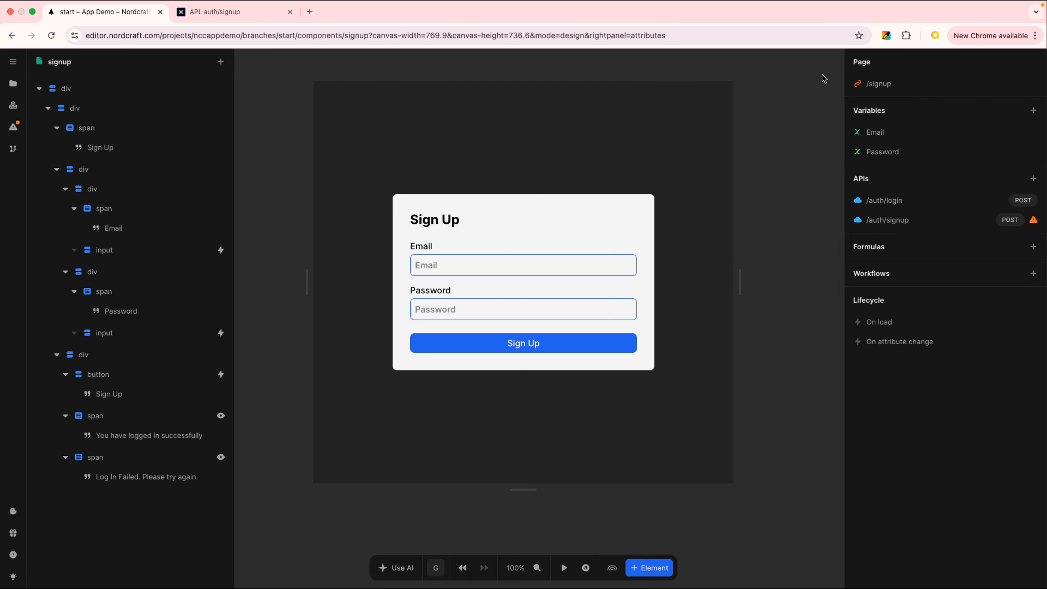
# - Copy the Email field group and paste it into the form's field container
pyautogui.click(515, 253)
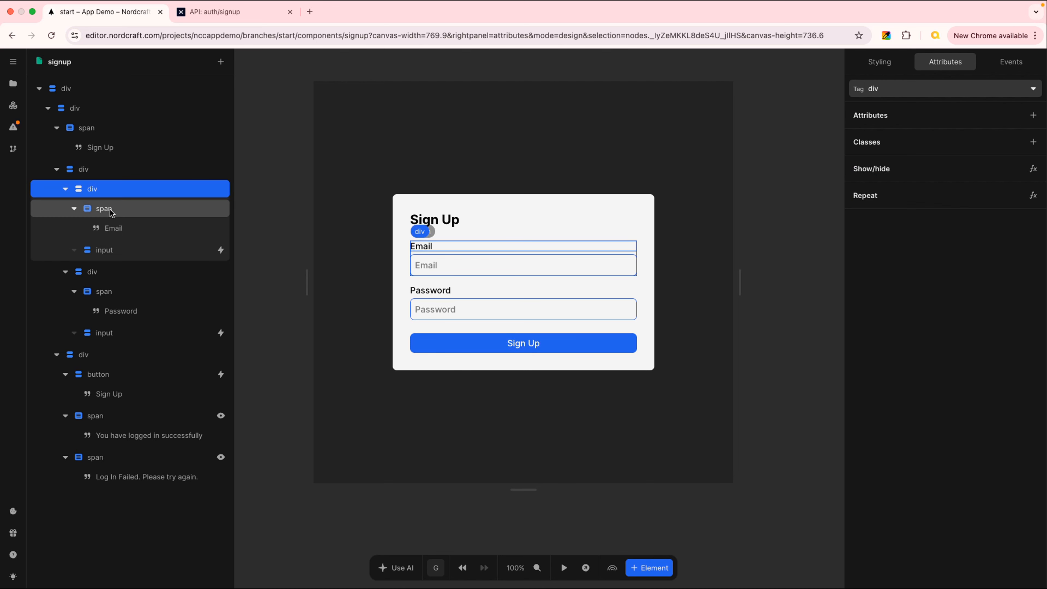
pyautogui.click(118, 189)
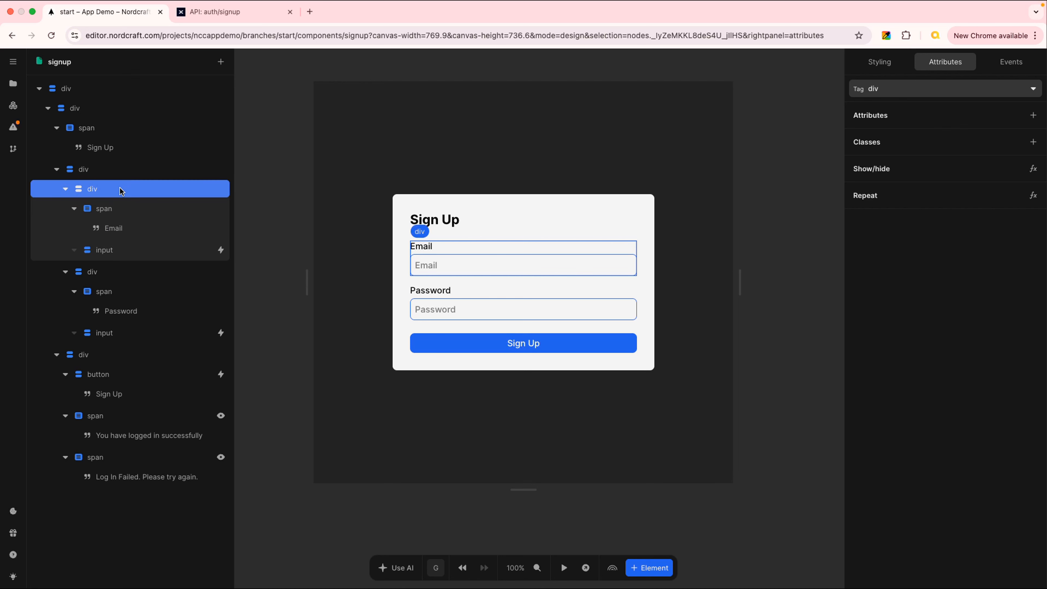
pyautogui.rightClick(120, 188)
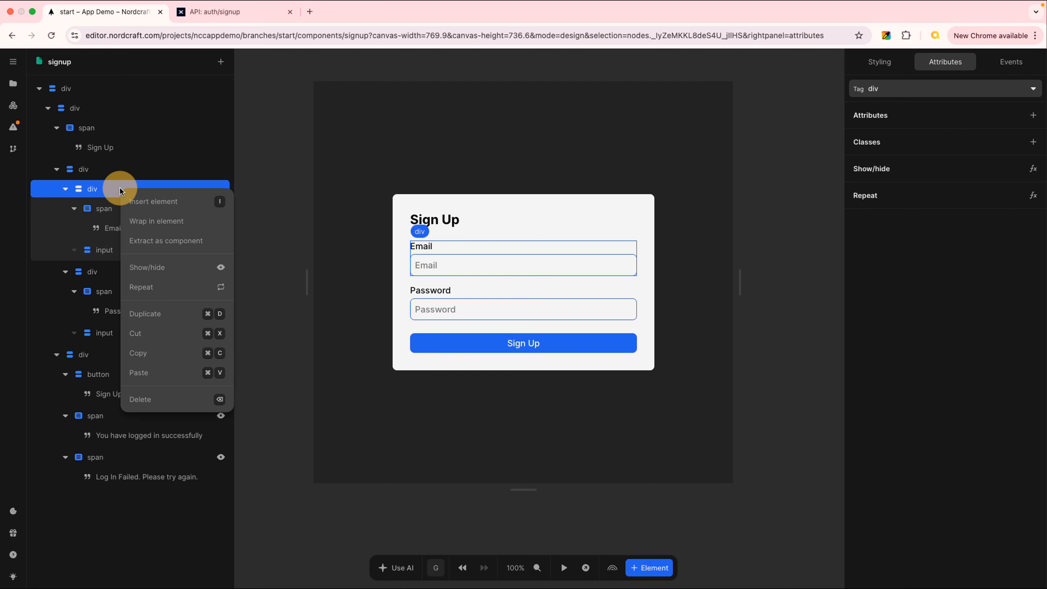
pyautogui.click(152, 354)
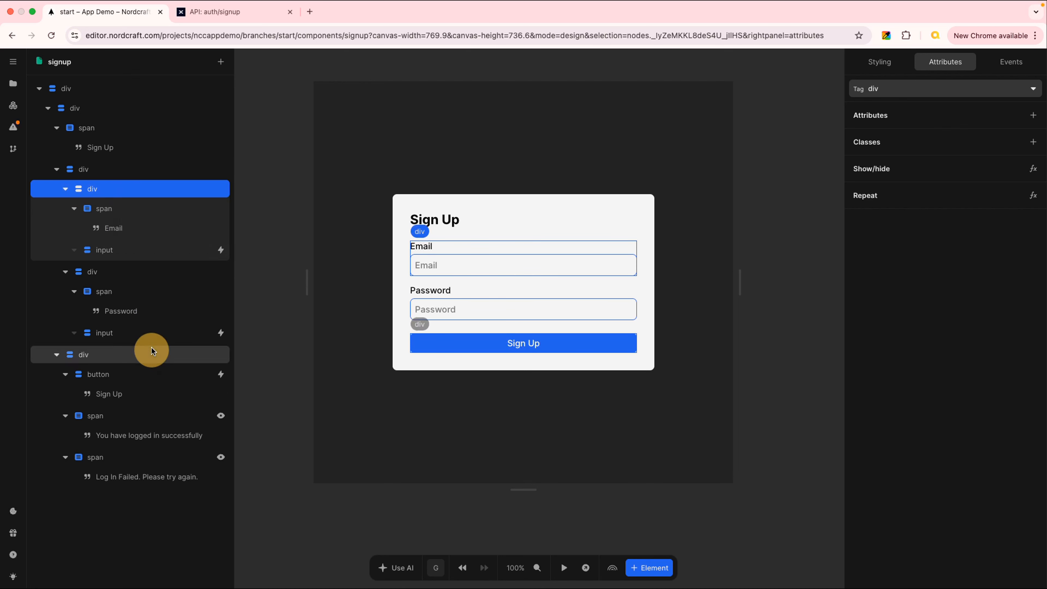
pyautogui.click(113, 169)
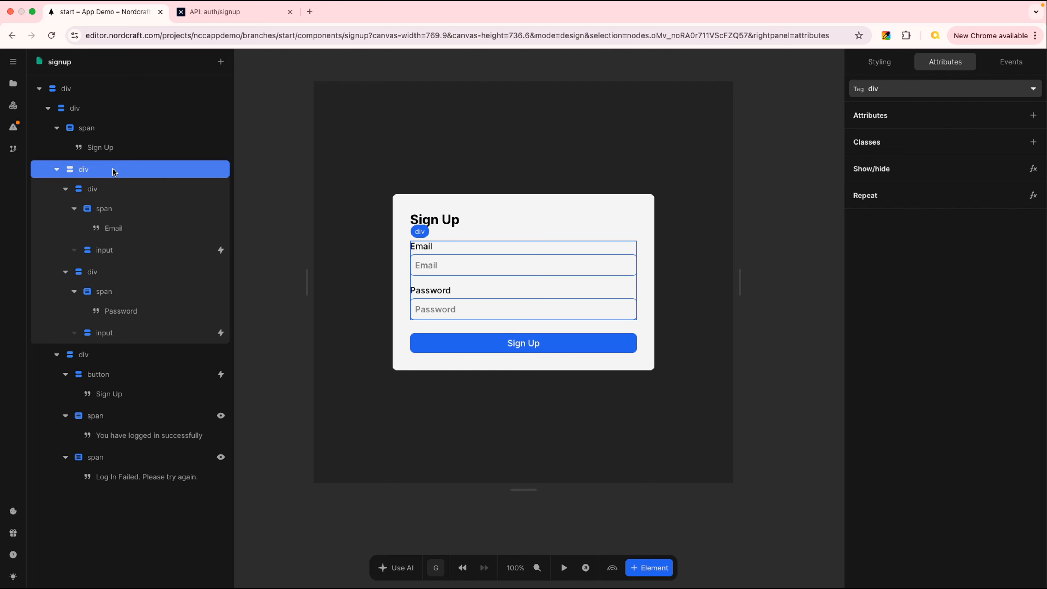
pyautogui.hotkey('ctrl', 'v')
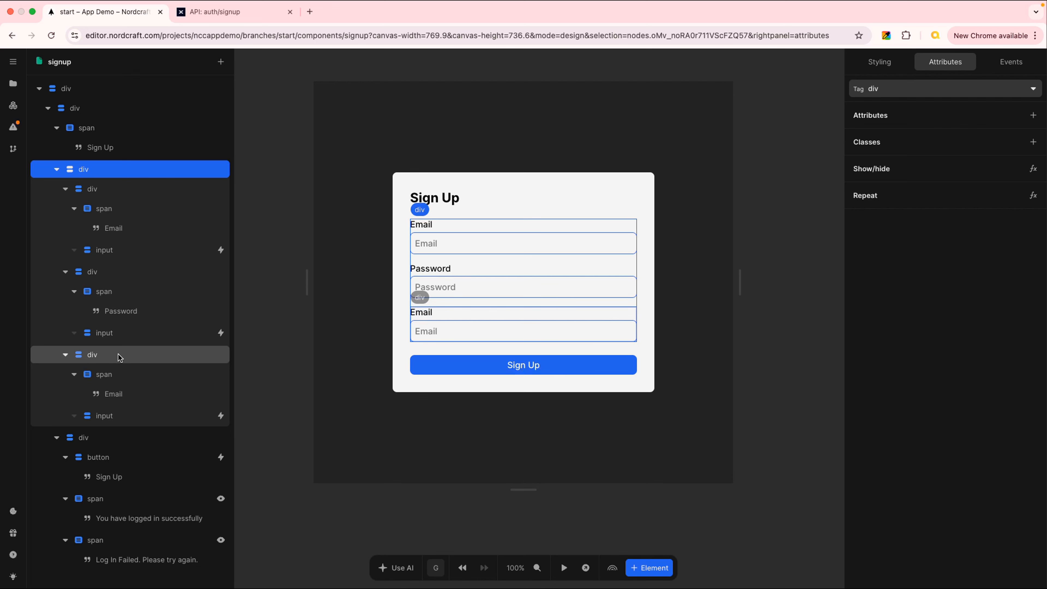
# - Move the pasted field group to the top of the form's fields
pyautogui.click(65, 188)
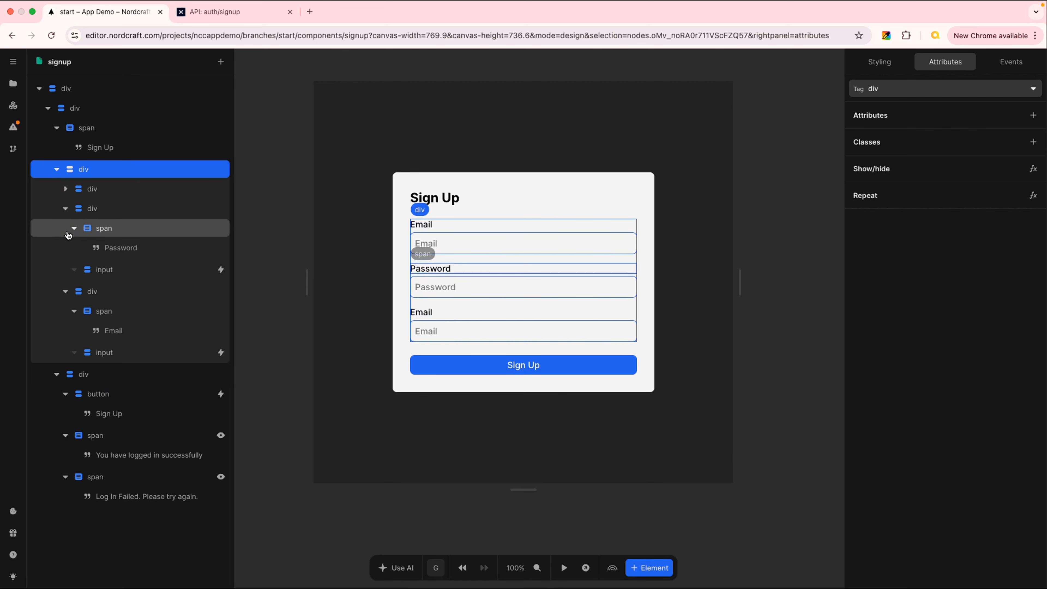
pyautogui.click(65, 209)
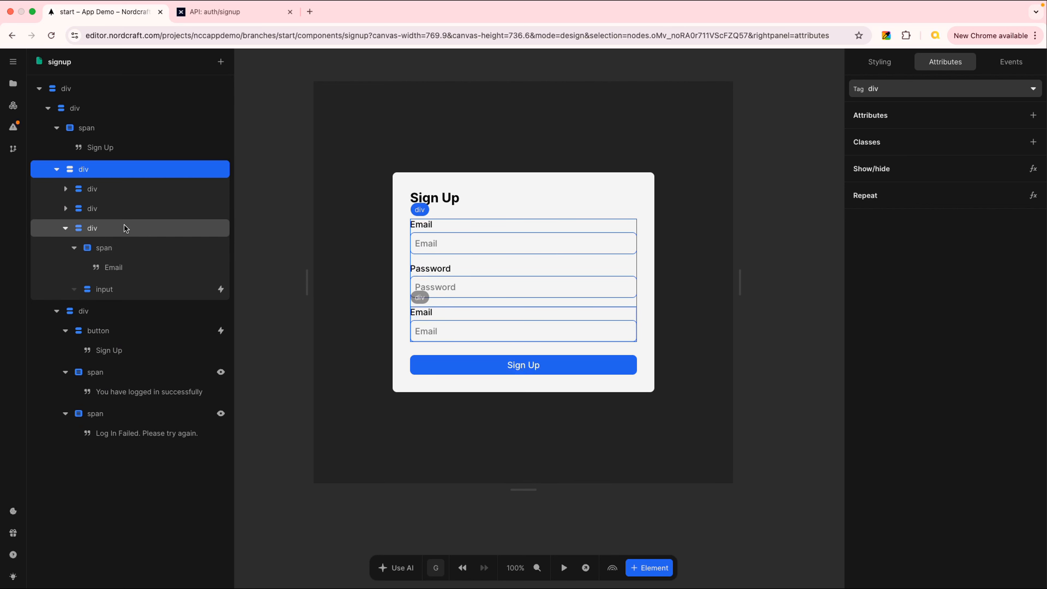
pyautogui.moveTo(124, 228); pyautogui.dragTo(119, 177)
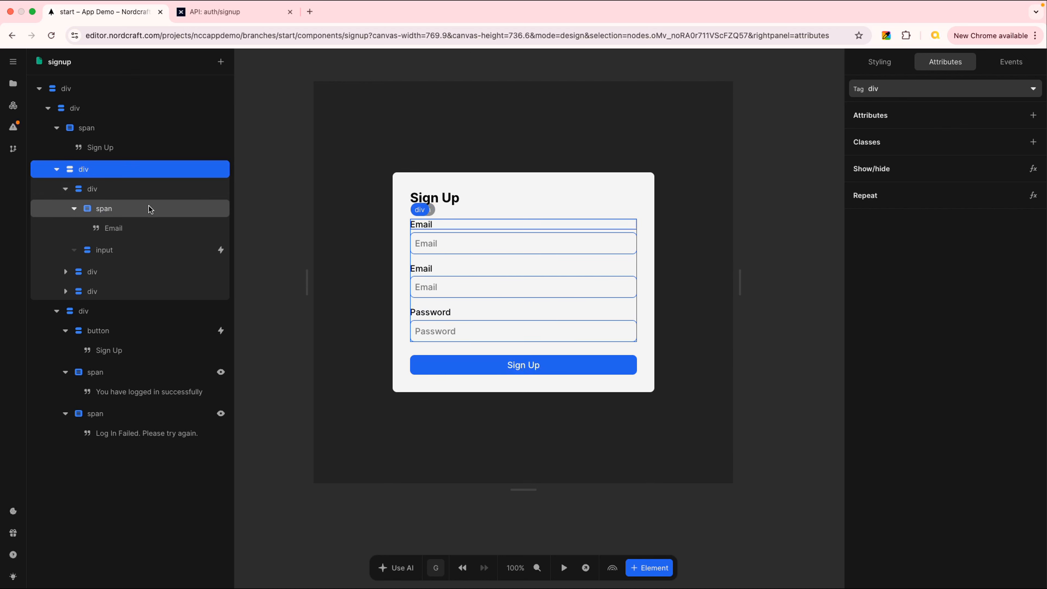
# - Change the first field's label text to "Name"
pyautogui.click(125, 229)
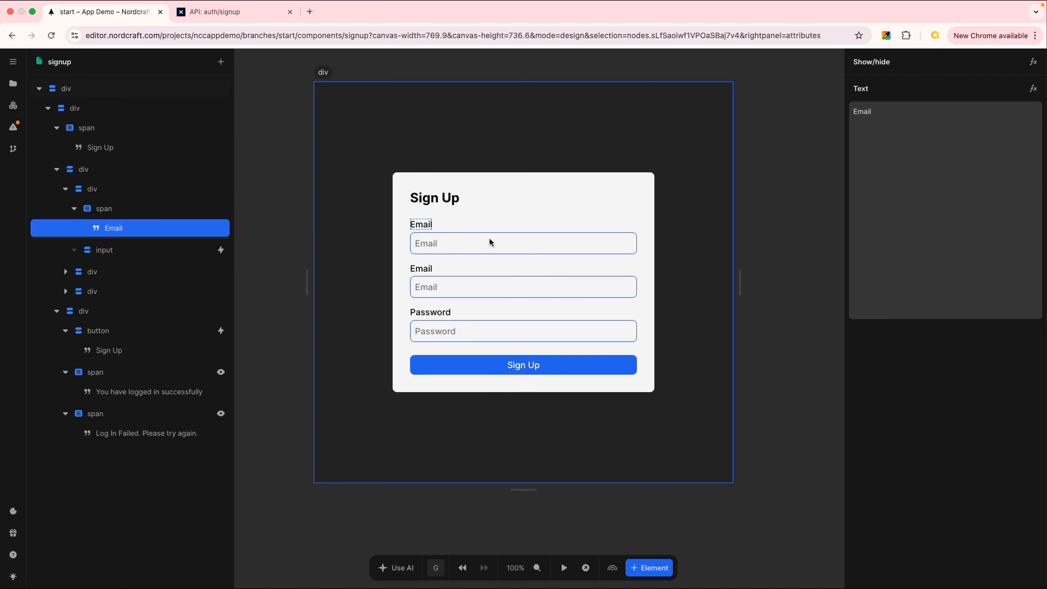
pyautogui.doubleClick(864, 114)
pyautogui.doubleClick(870, 114)
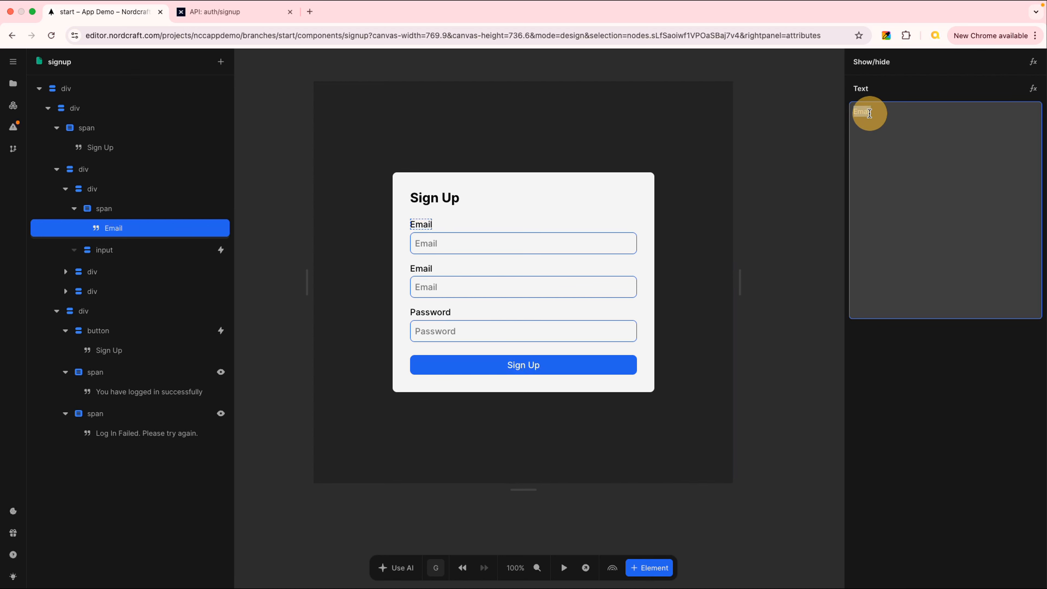
pyautogui.write('Name')
pyautogui.press('Tab')
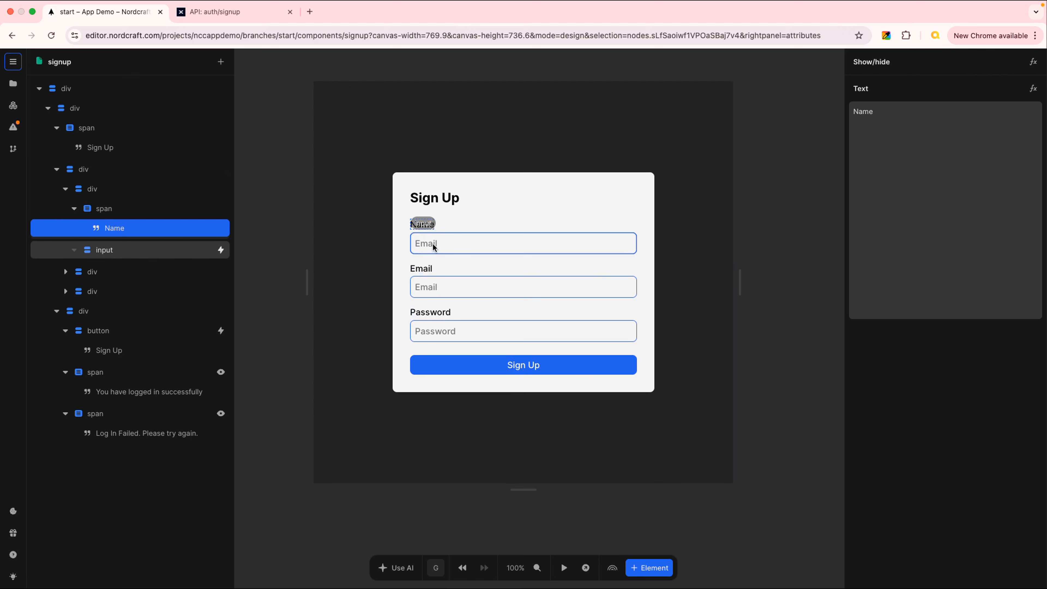
# - Set the first input's placeholder to "Name"
pyautogui.click(454, 238)
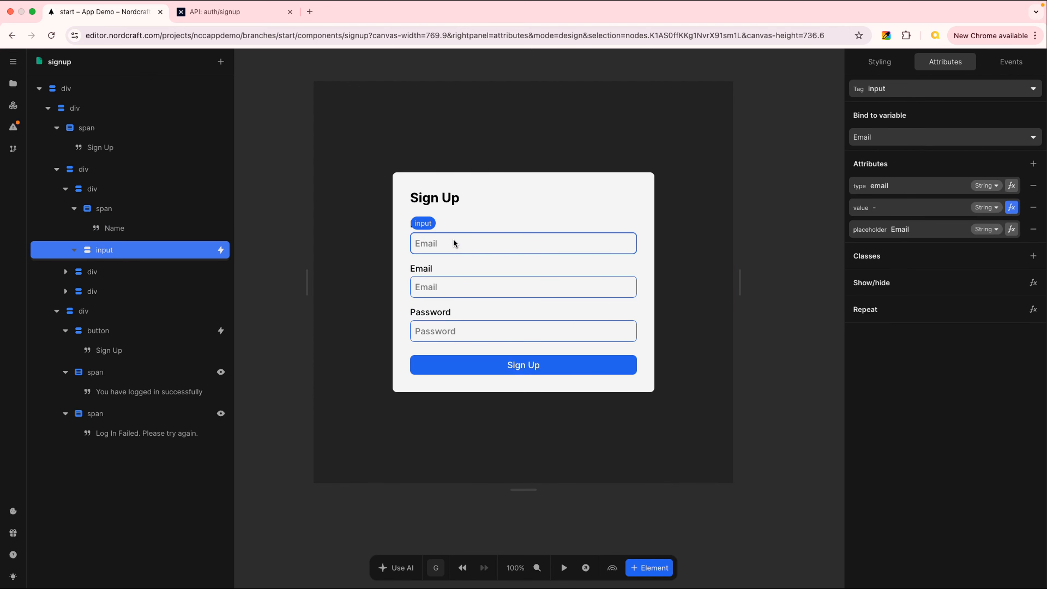
pyautogui.click(903, 228)
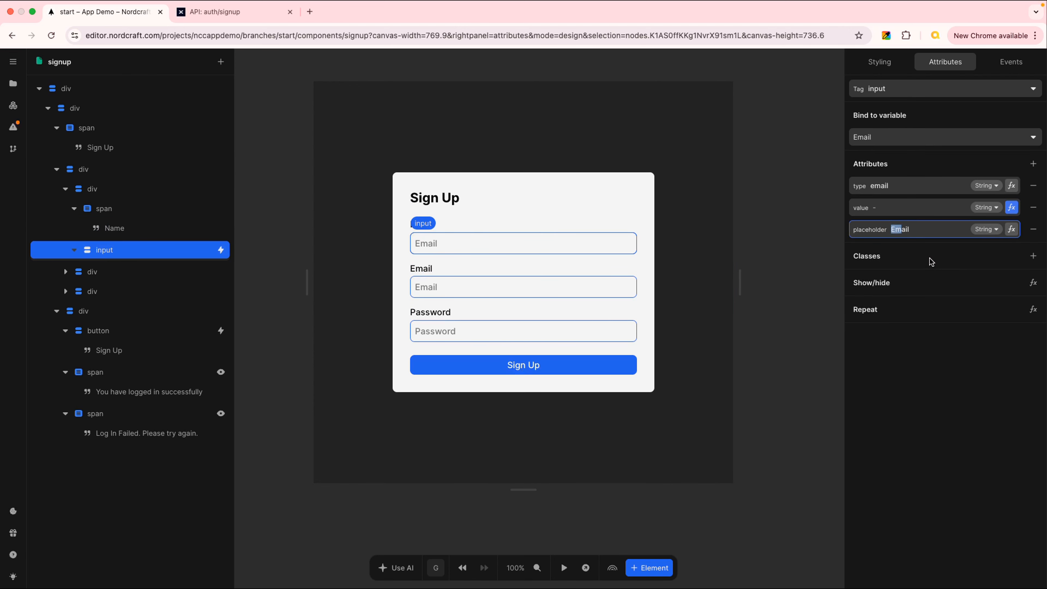
pyautogui.doubleClick(906, 228)
pyautogui.write('Name')
pyautogui.press('Tab')
# - Set the Name input's type attribute to text
pyautogui.click(890, 189)
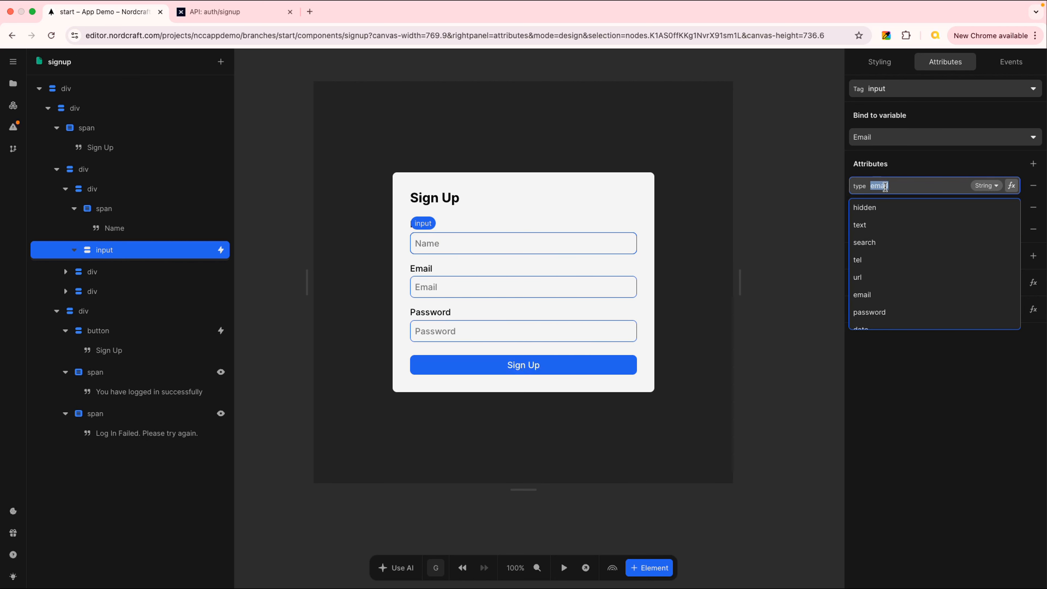
pyautogui.click(892, 226)
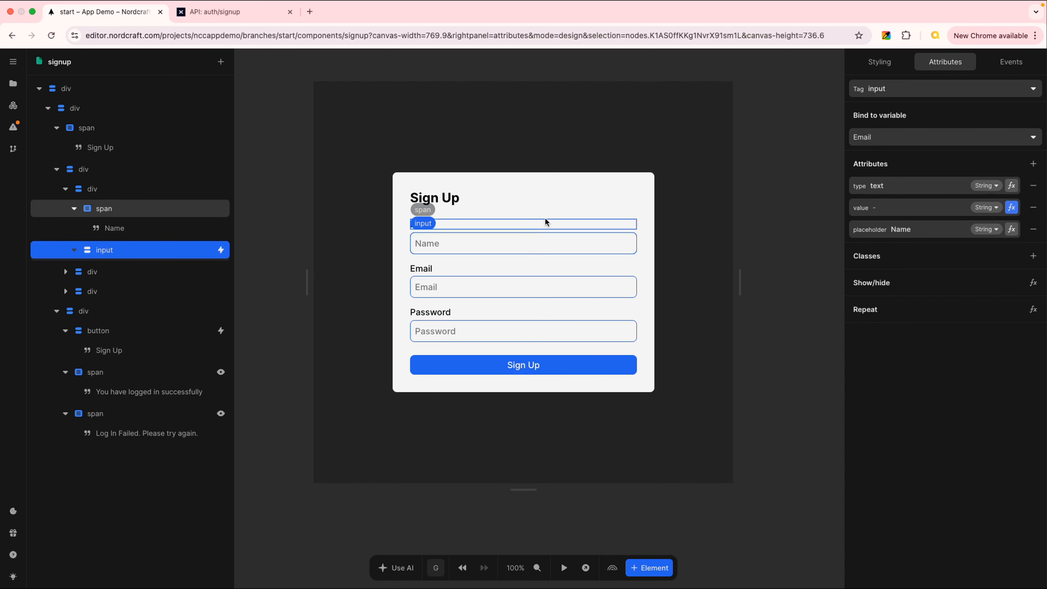
pyautogui.click(571, 203)
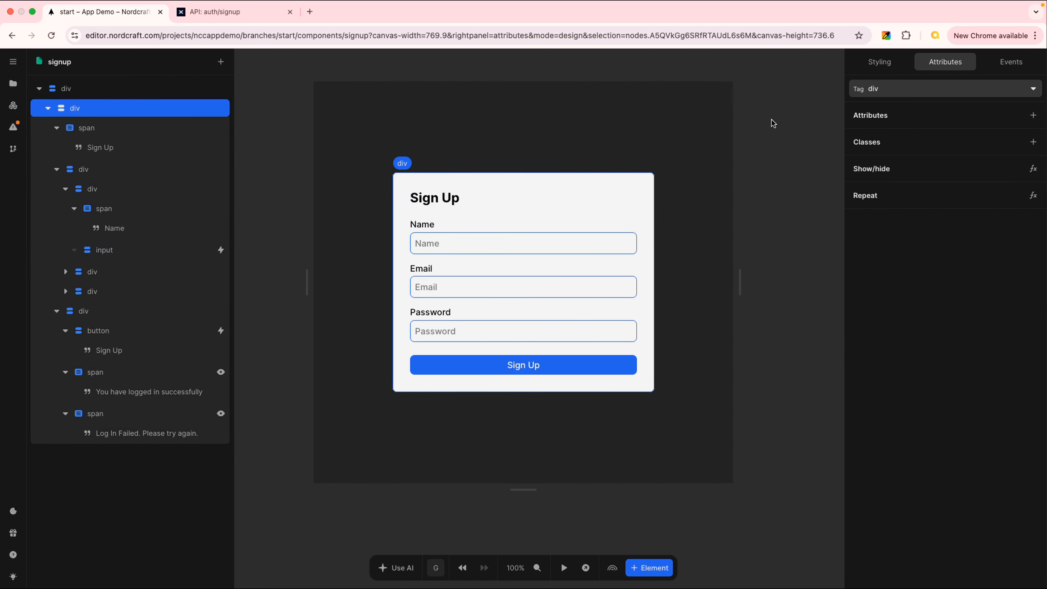
pyautogui.click(791, 99)
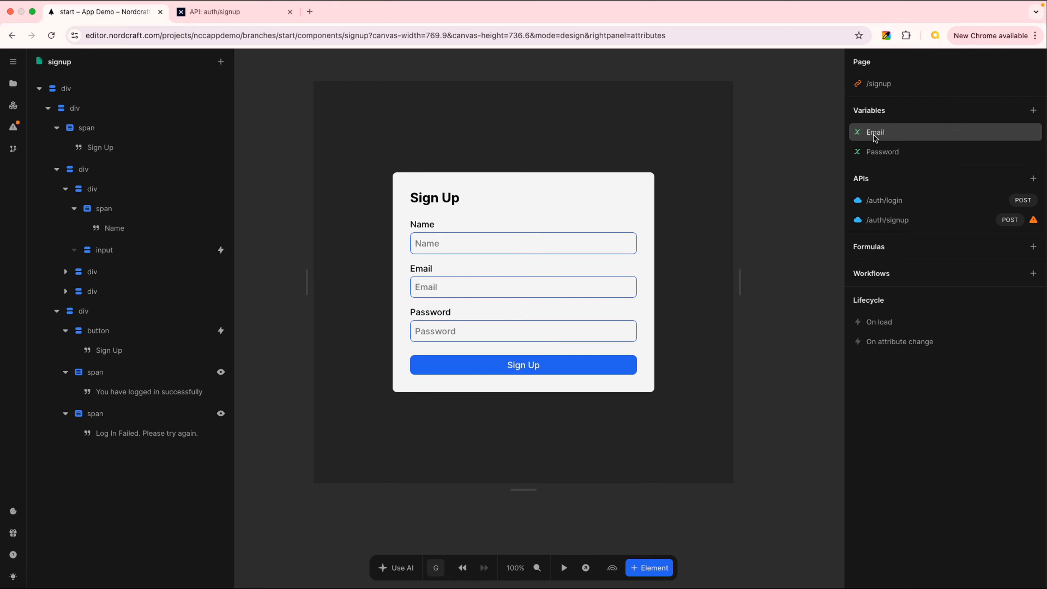
# - Create a new variable named Name and clear its initial value so it starts empty
pyautogui.click(1034, 111)
pyautogui.write('N')
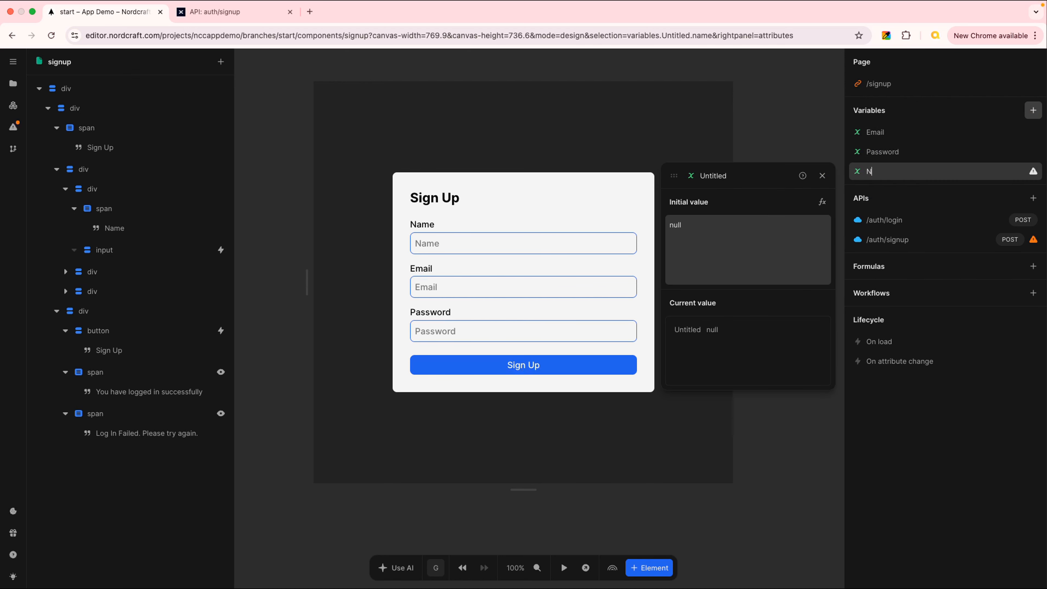
pyautogui.write('ame')
pyautogui.press('Return')
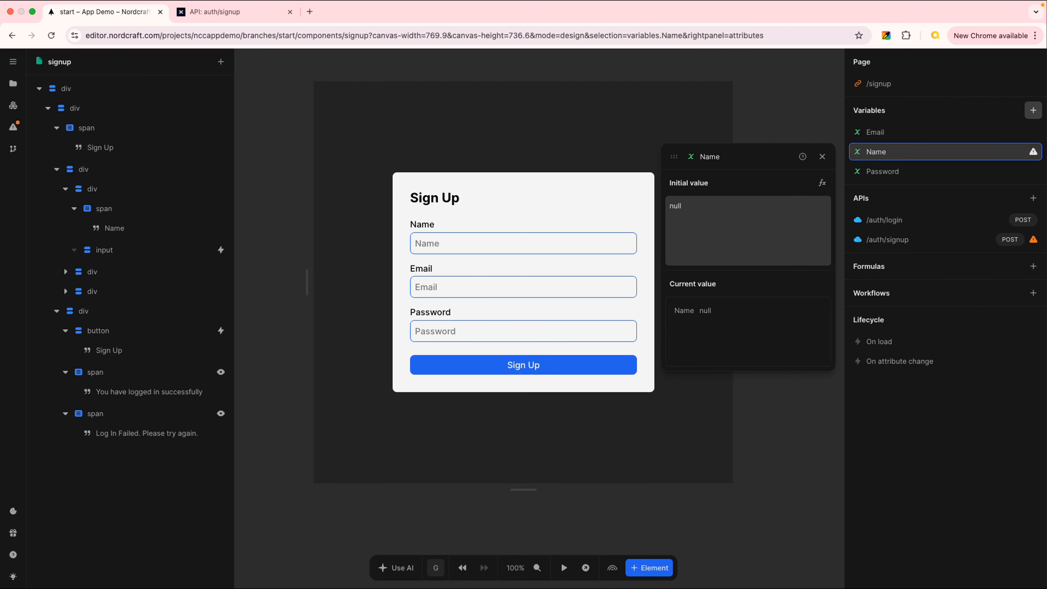
pyautogui.click(719, 210)
pyautogui.doubleClick(719, 210)
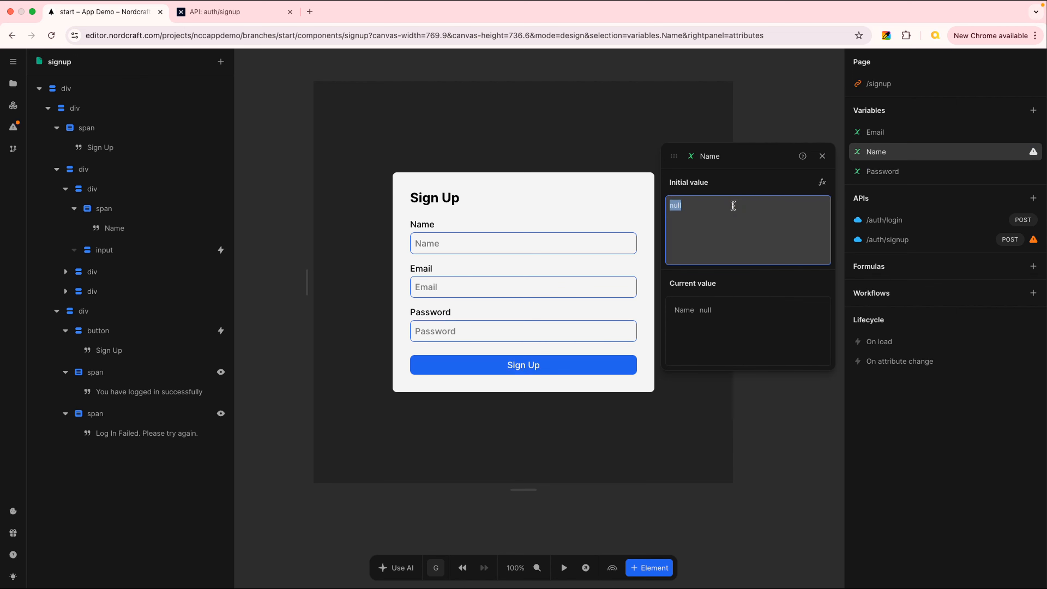
pyautogui.press('BackSpace')
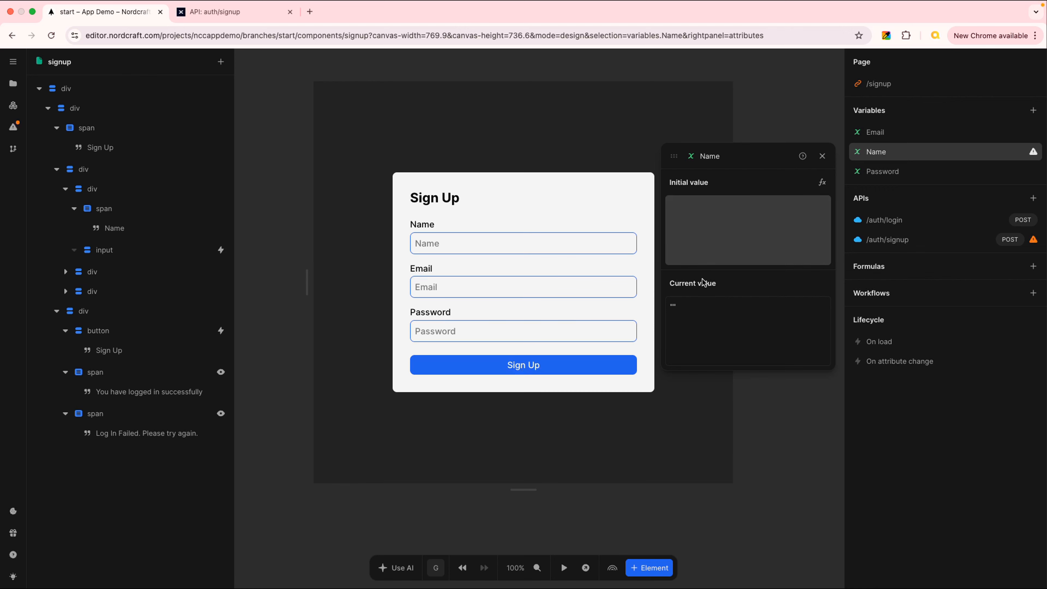
pyautogui.click(682, 309)
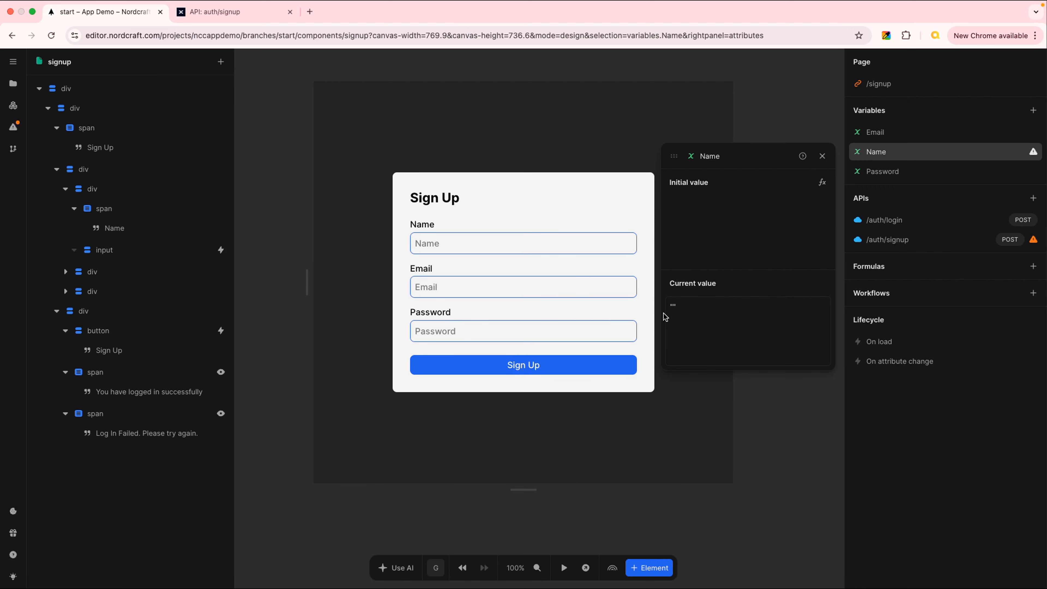
pyautogui.click(823, 157)
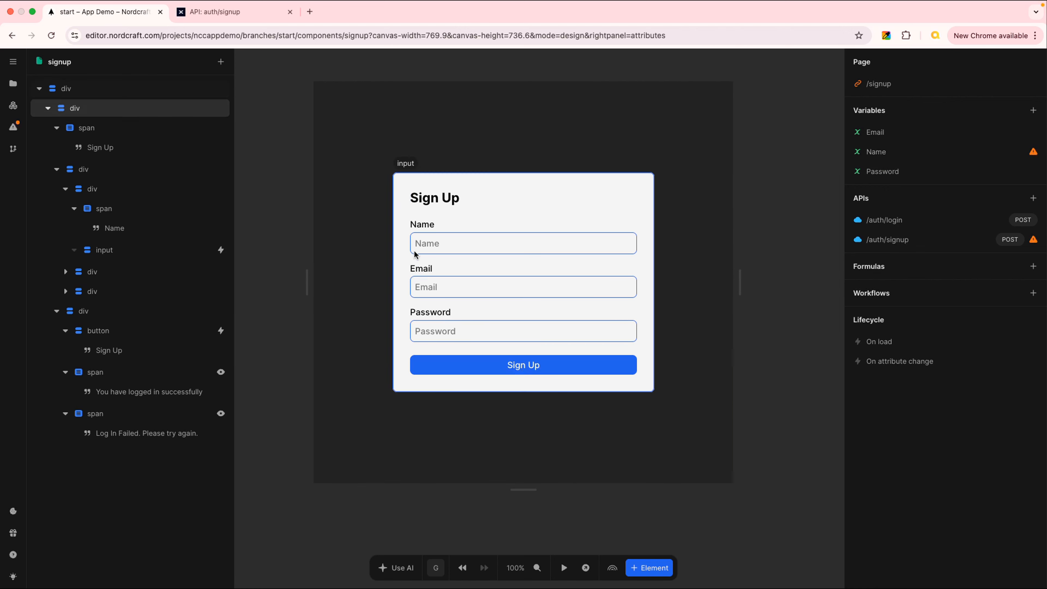
# - Bind the Name input field to the Name variable
pyautogui.click(499, 241)
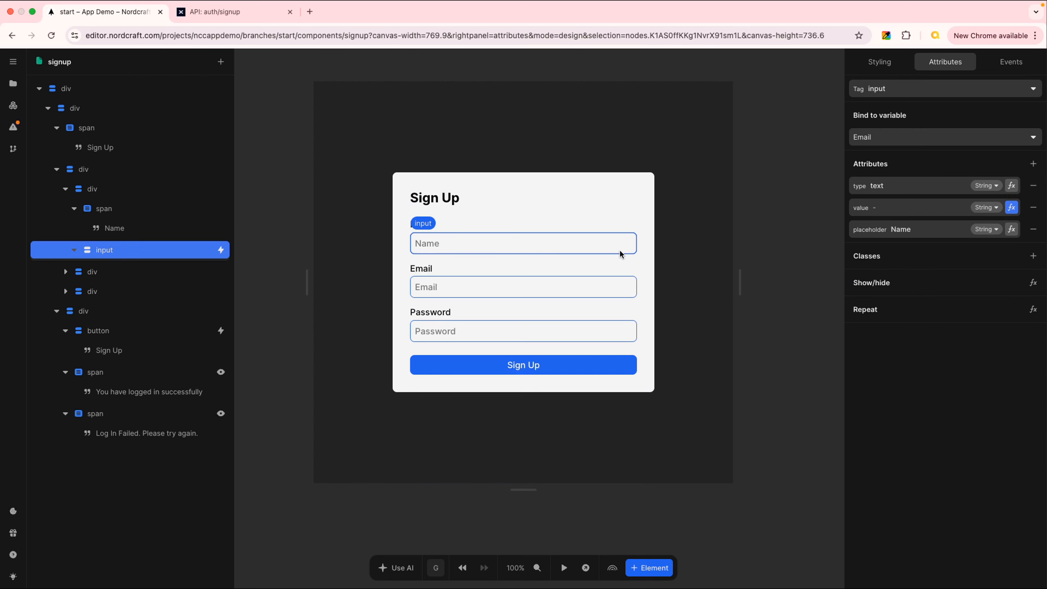
pyautogui.click(1021, 138)
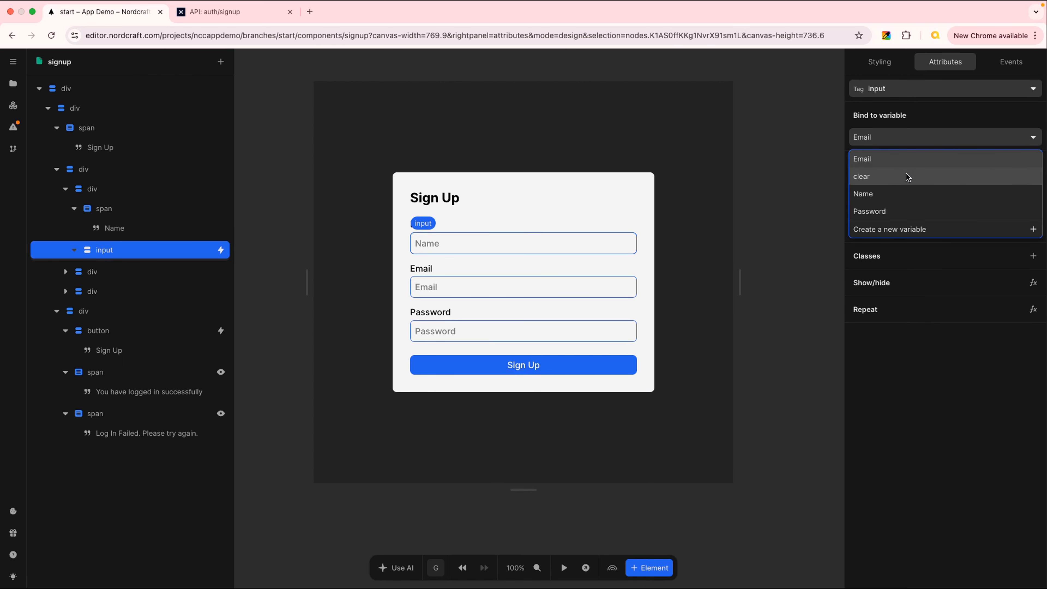
pyautogui.click(896, 192)
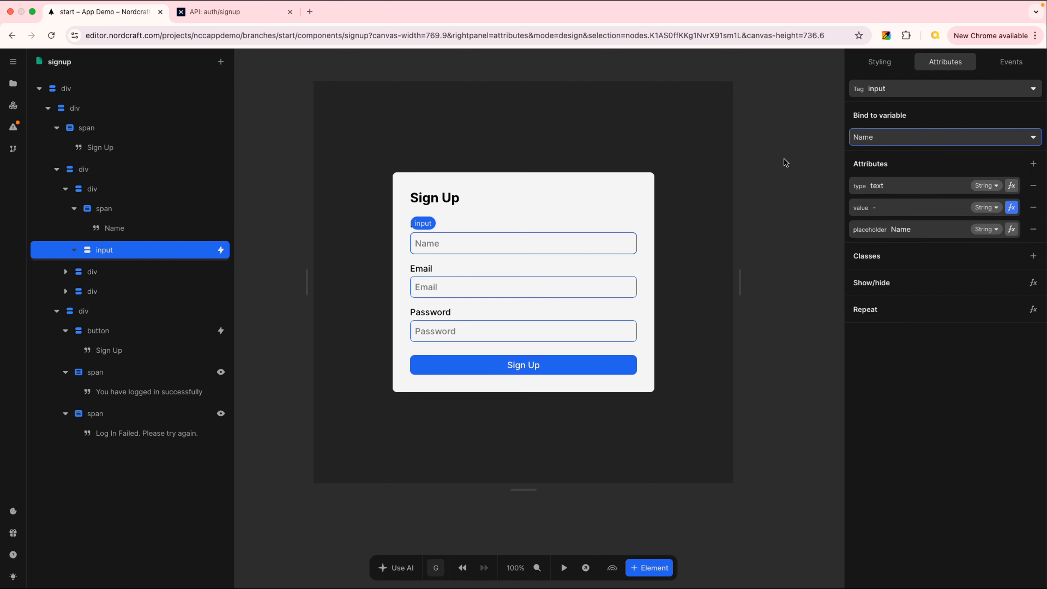
pyautogui.click(804, 151)
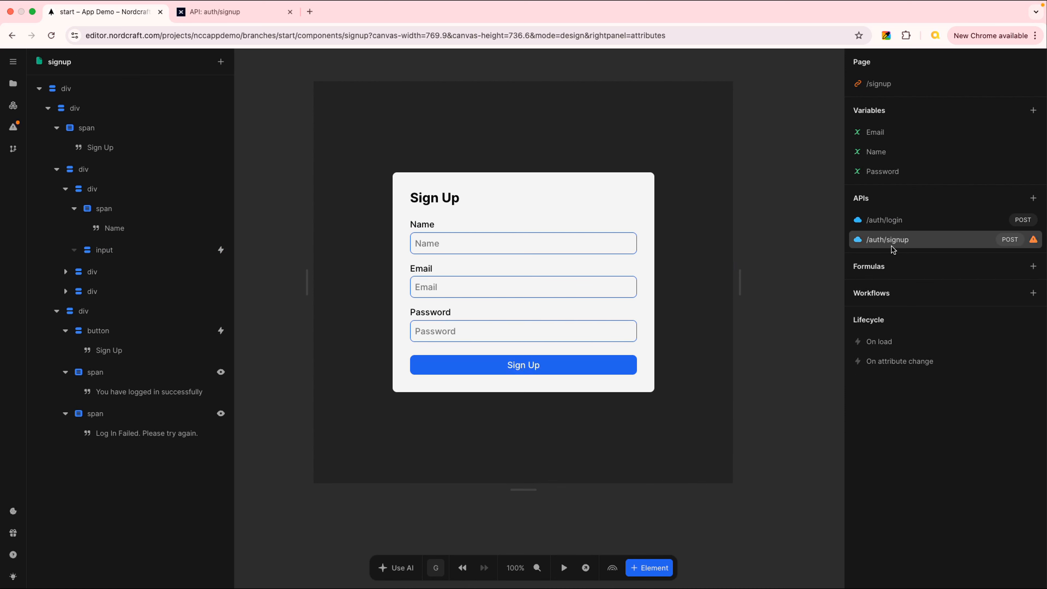
# - Connect the Name, Email and Password variables to the name, email and password keys of the /auth/signup API body
pyautogui.click(912, 239)
pyautogui.click(694, 180)
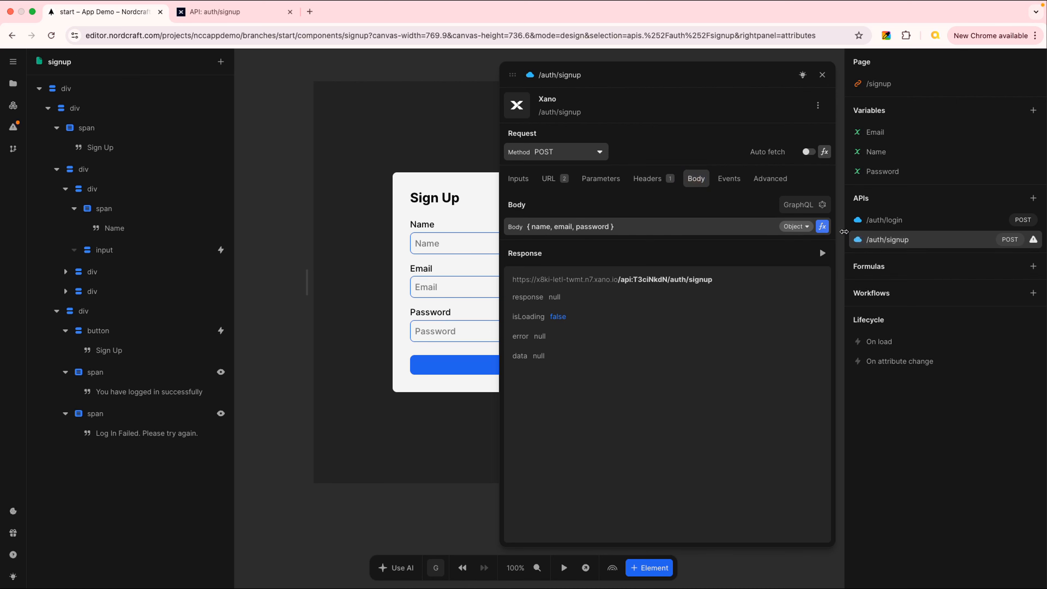
pyautogui.click(822, 227)
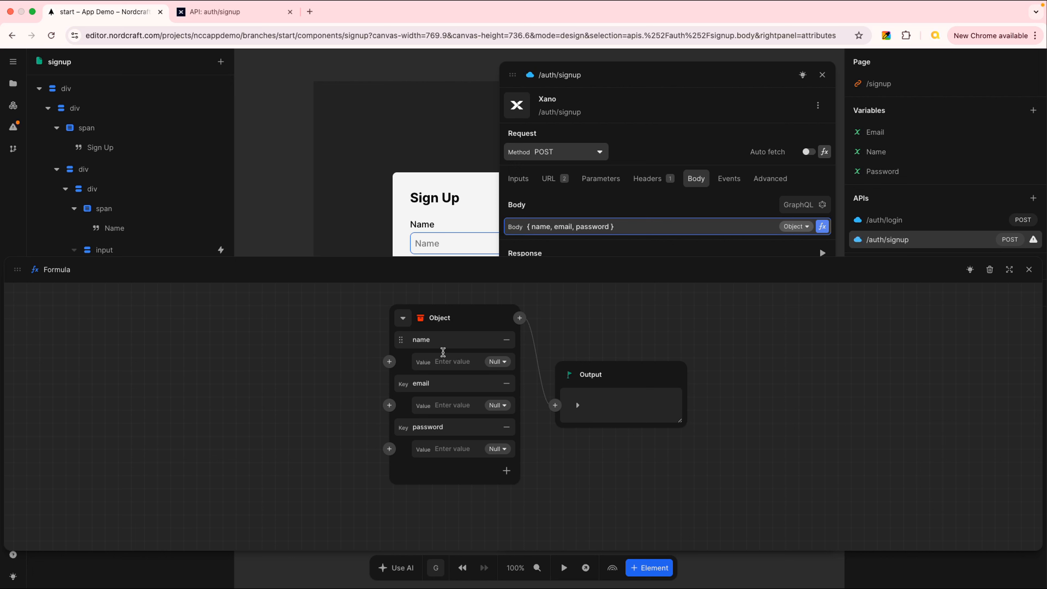
pyautogui.click(390, 362)
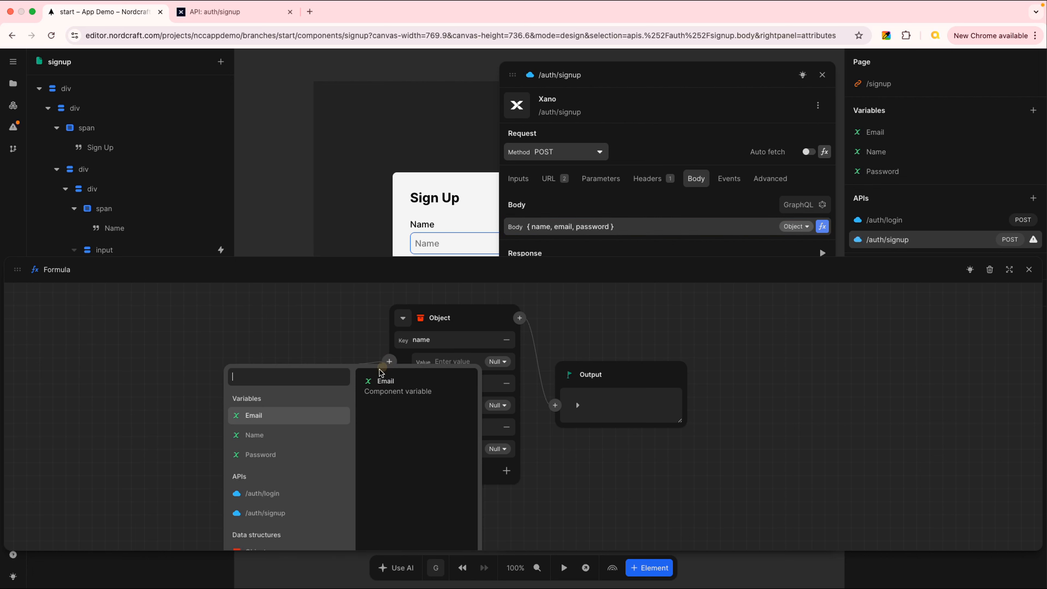
pyautogui.click(277, 435)
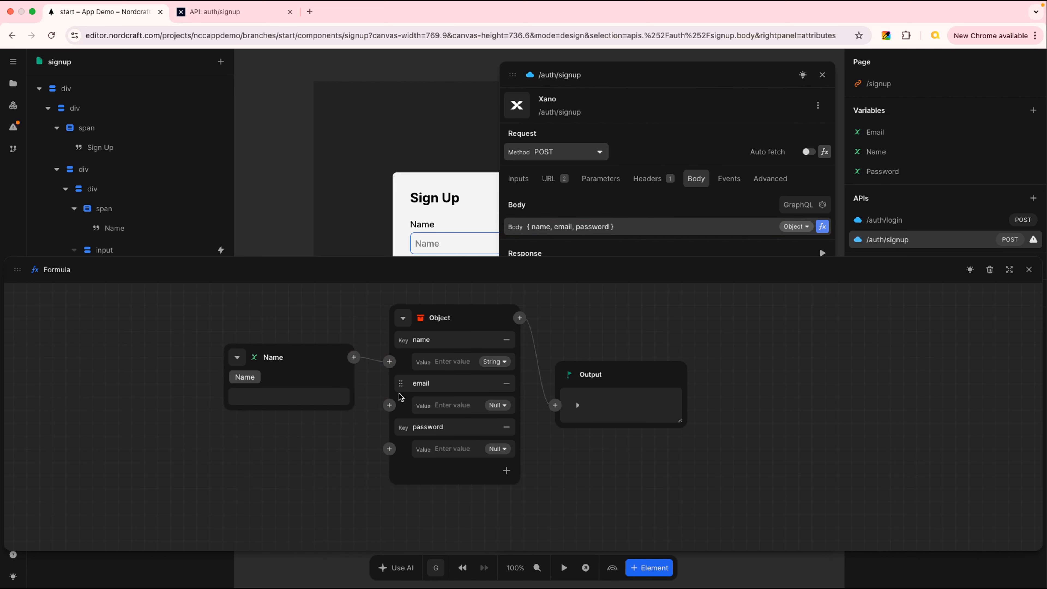
pyautogui.click(390, 405)
pyautogui.click(264, 466)
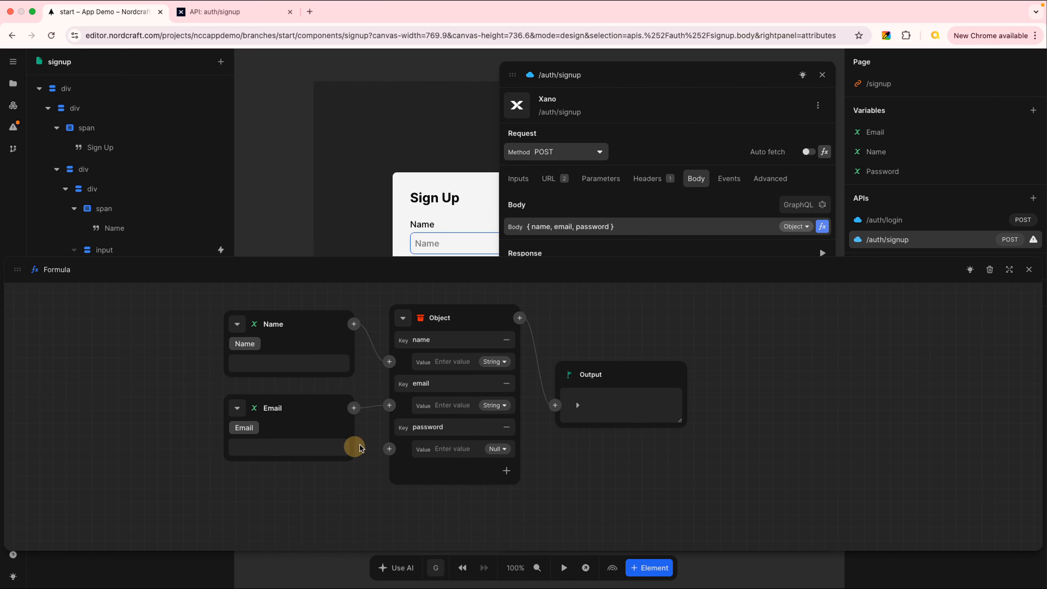
pyautogui.click(390, 449)
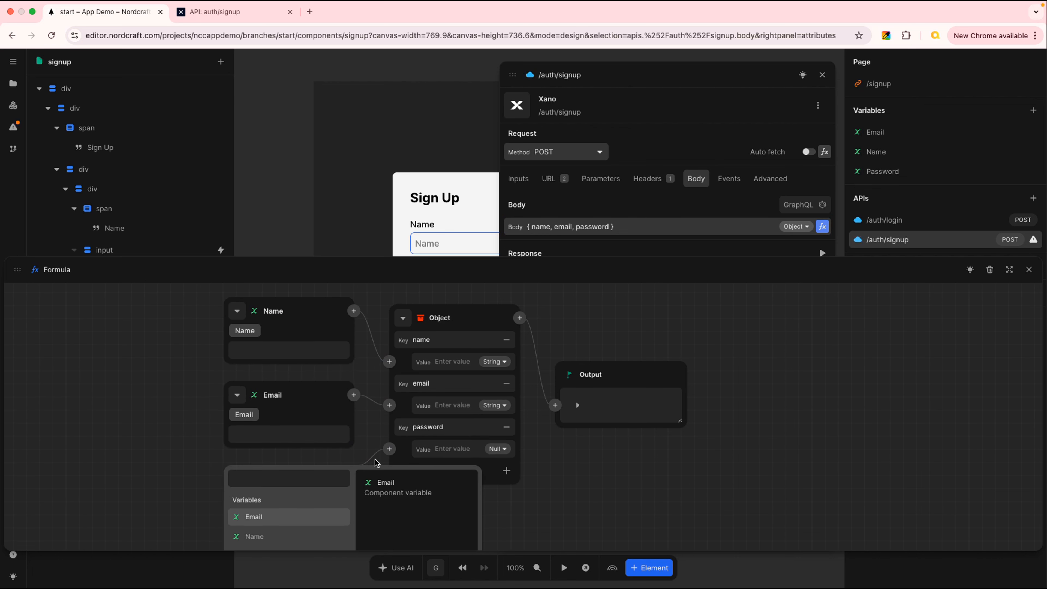
pyautogui.scroll(-1, 378, 462)
pyautogui.click(293, 546)
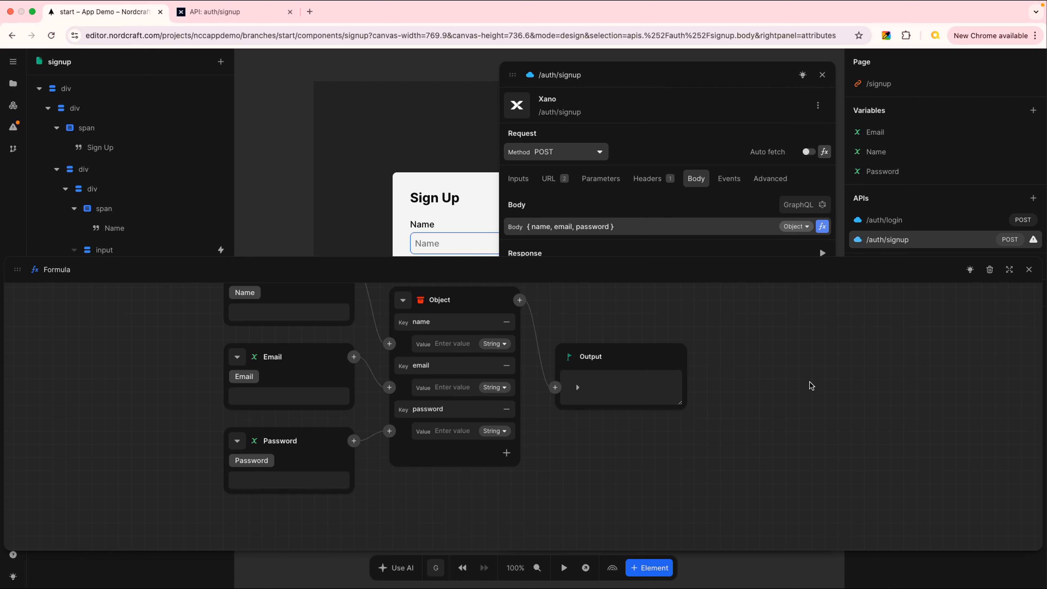
pyautogui.click(1029, 272)
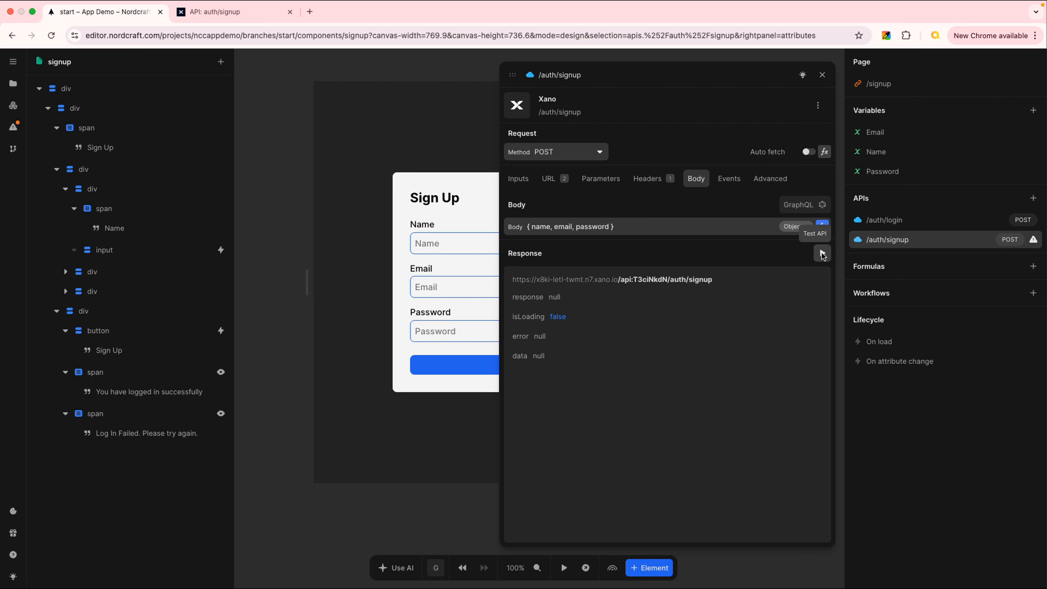
# - Test the /auth/signup API and examine the response details
pyautogui.click(822, 254)
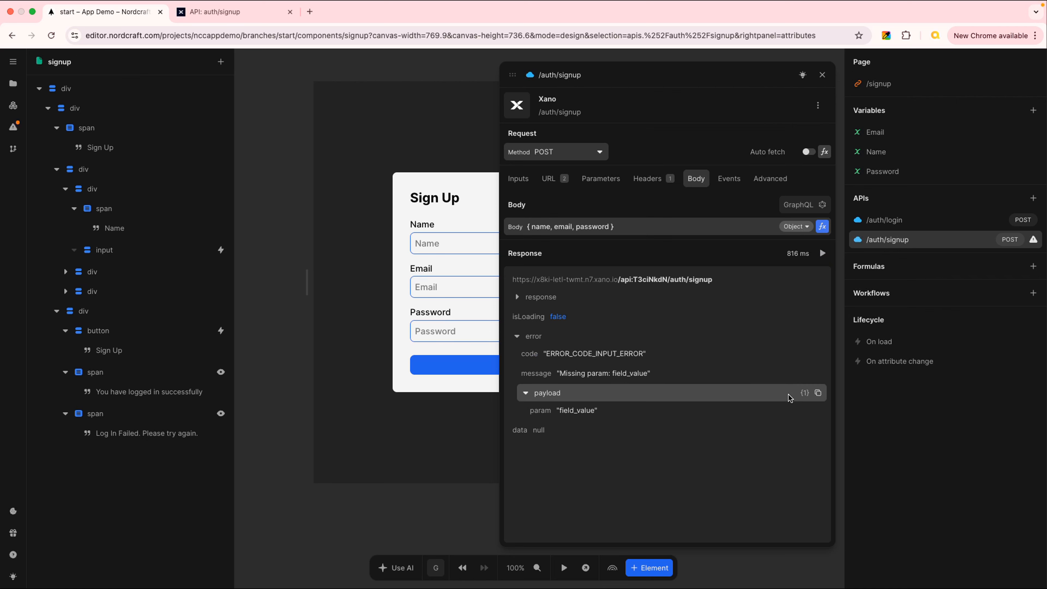
pyautogui.click(517, 297)
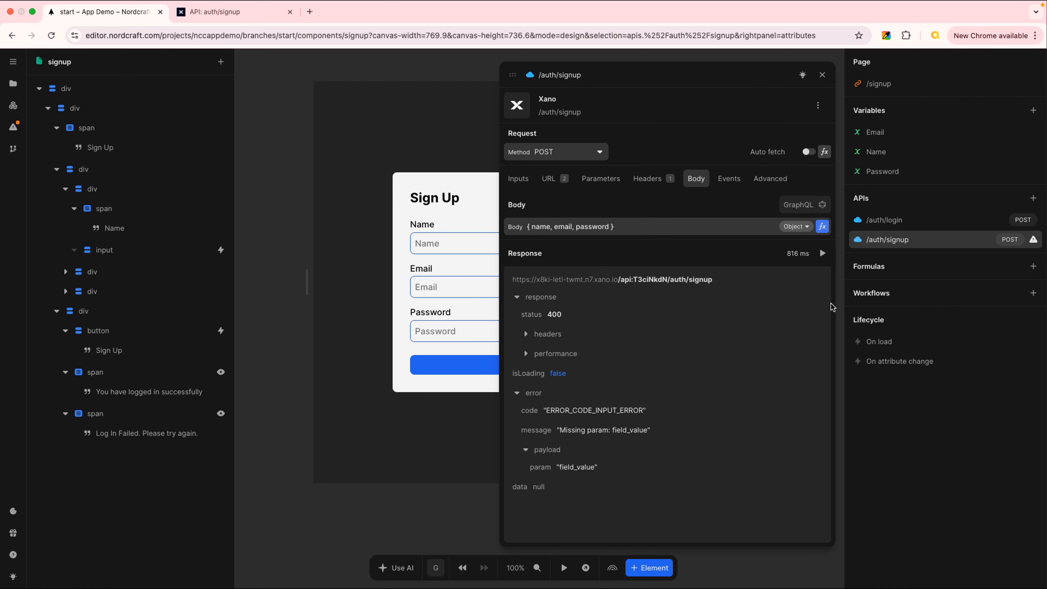
pyautogui.click(823, 75)
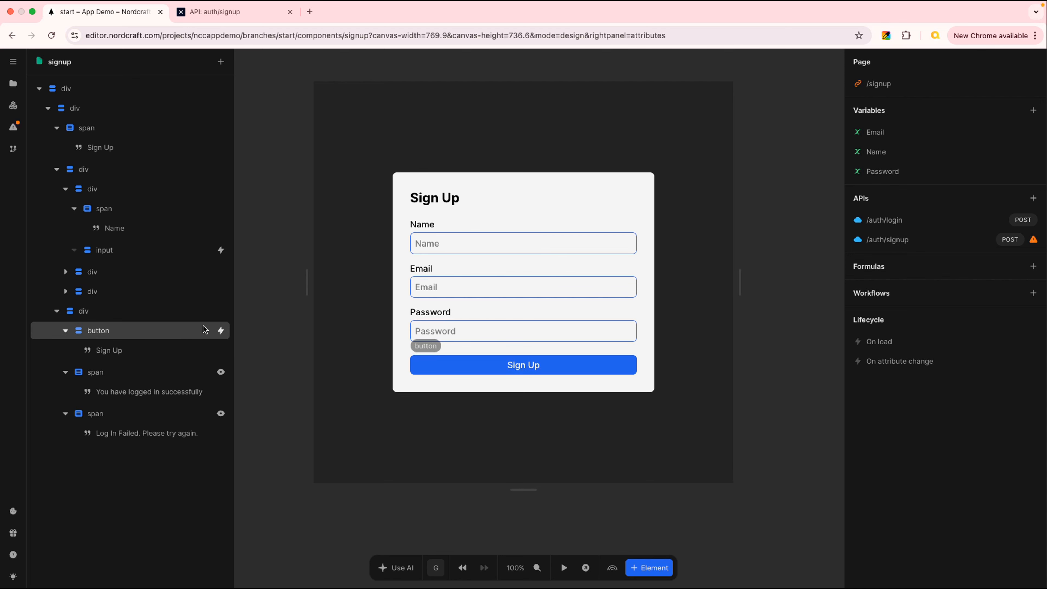
# - Replace the Sign Up button's click action calling /auth/login with a call to /auth/signup
pyautogui.click(221, 330)
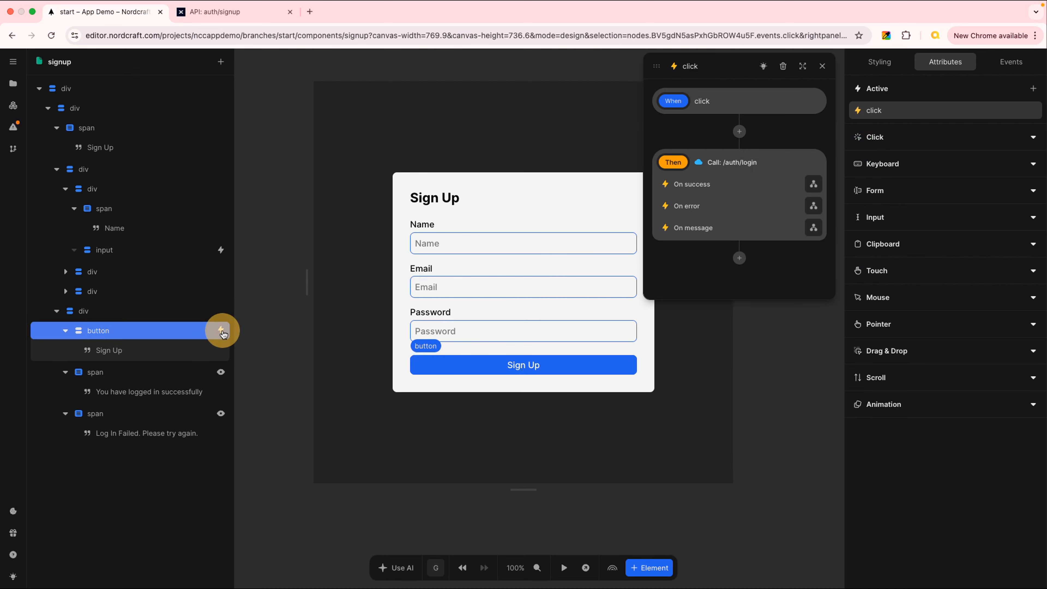
pyautogui.click(739, 131)
pyautogui.write('c')
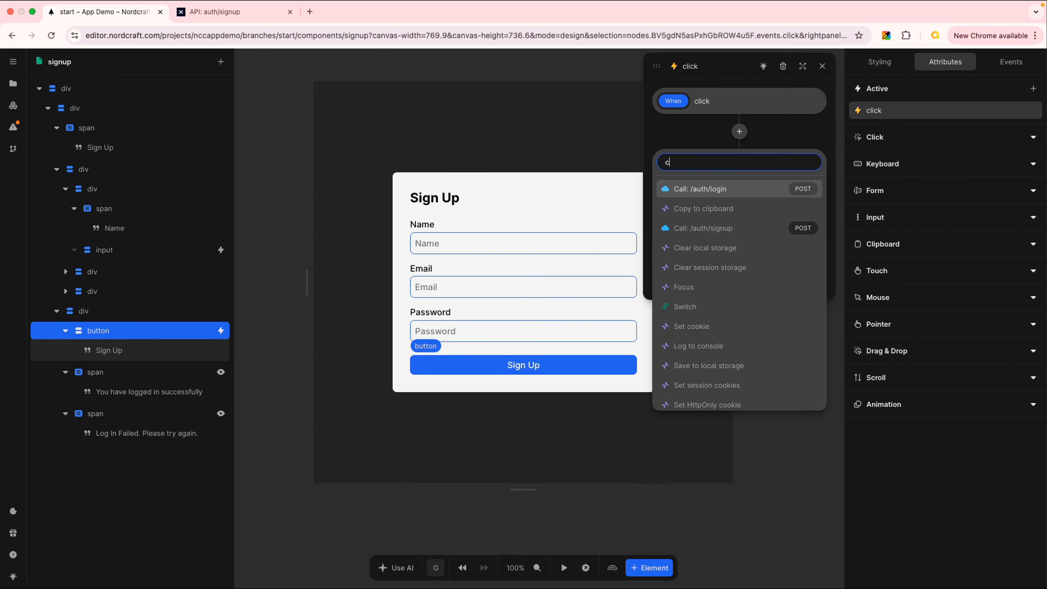
pyautogui.write('all')
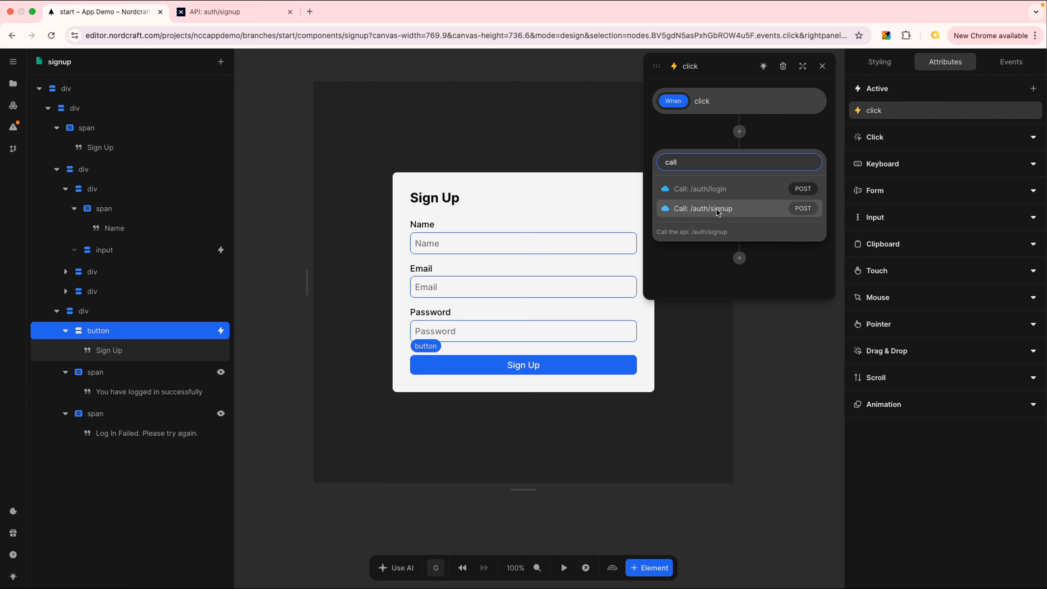
pyautogui.click(732, 210)
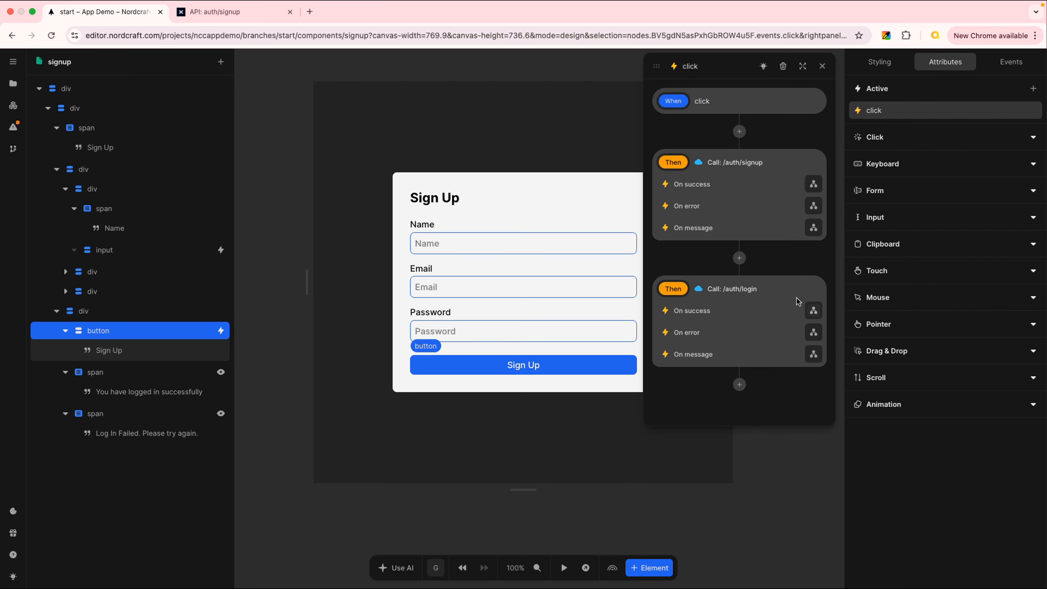
pyautogui.click(814, 283)
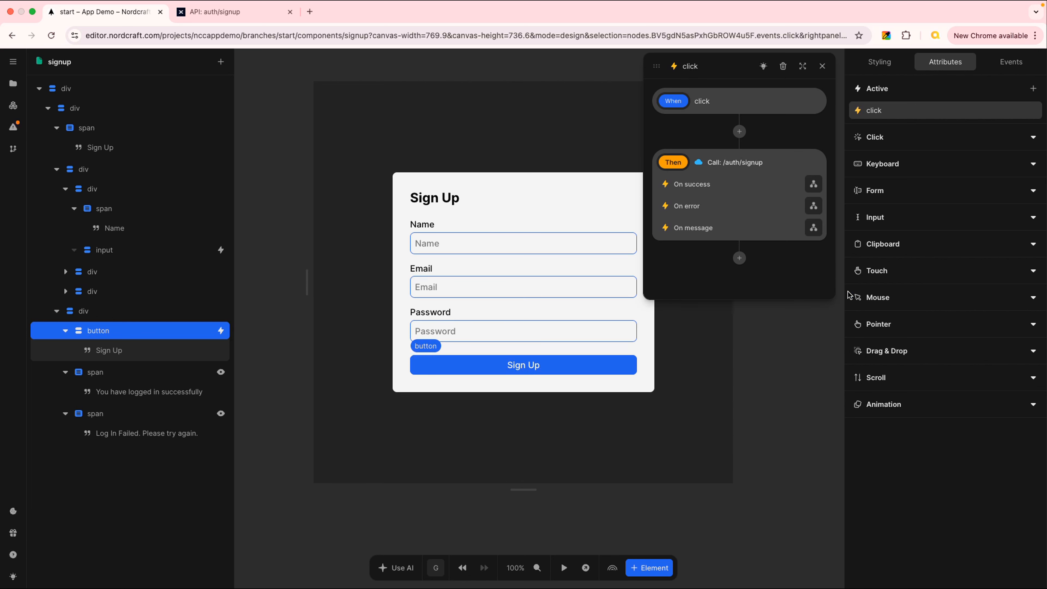
pyautogui.click(823, 67)
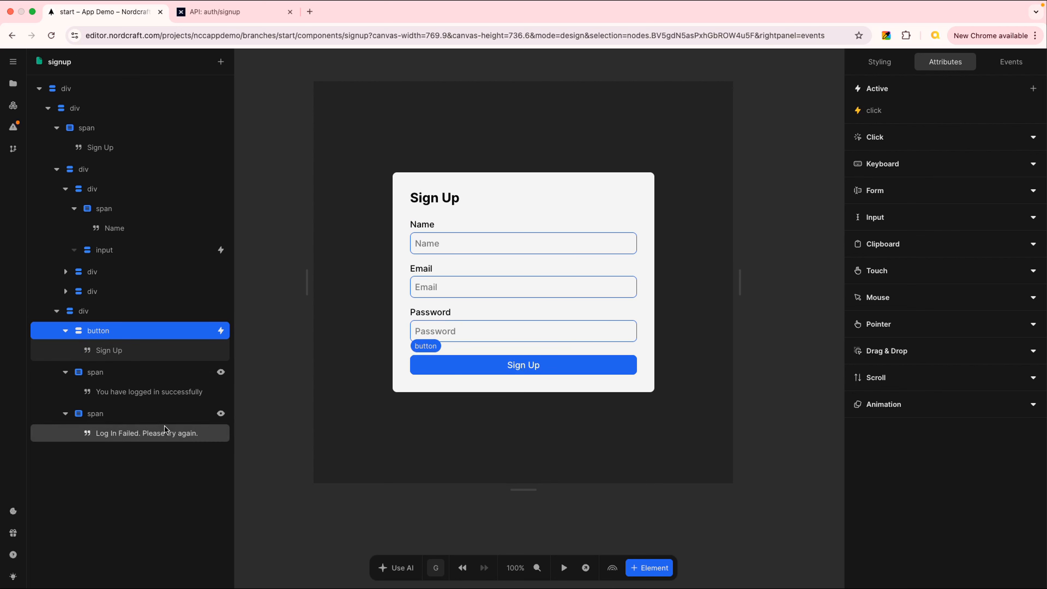
# - Point the success message's show/hide condition at the /auth/signup response status instead of /auth/login
pyautogui.click(222, 373)
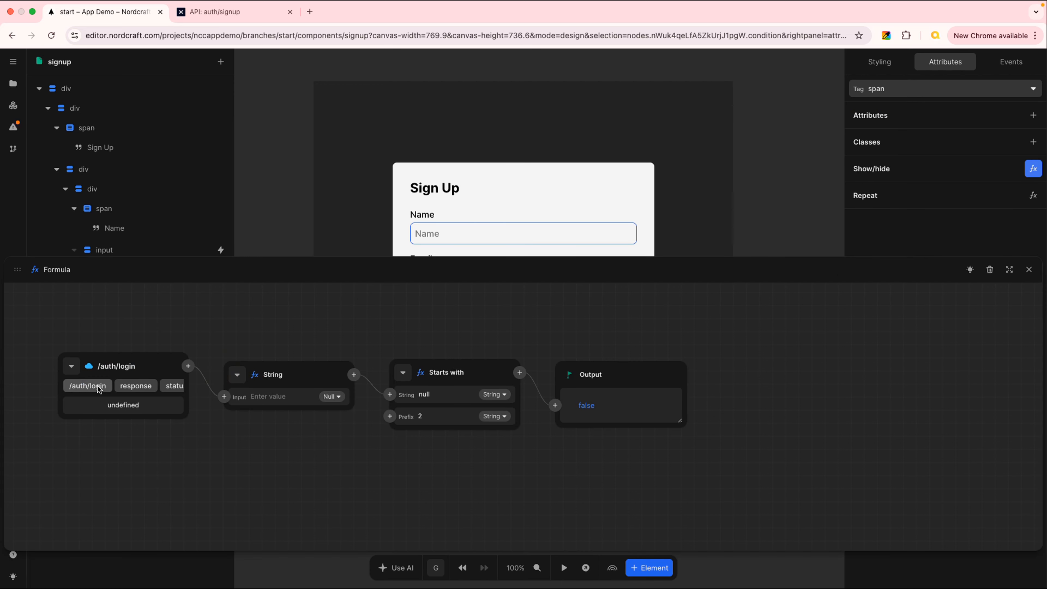
pyautogui.click(70, 368)
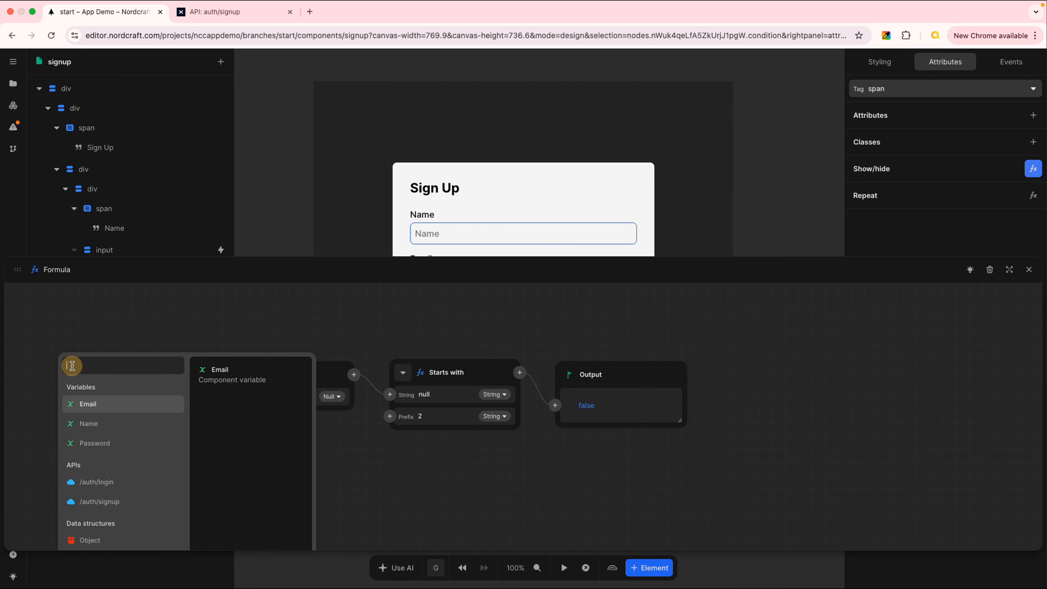
pyautogui.click(136, 502)
pyautogui.click(99, 431)
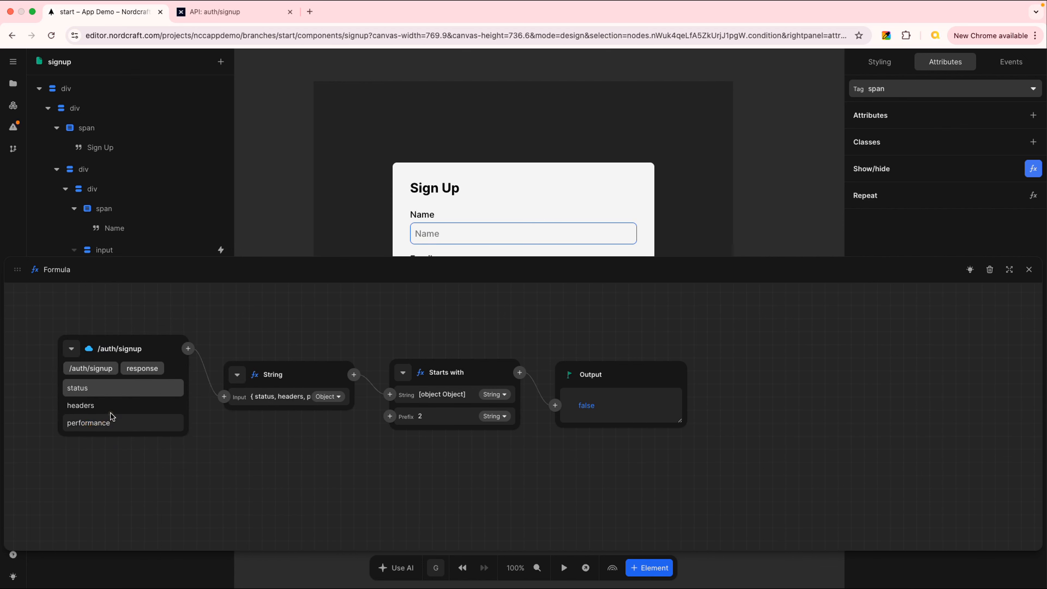
pyautogui.click(97, 390)
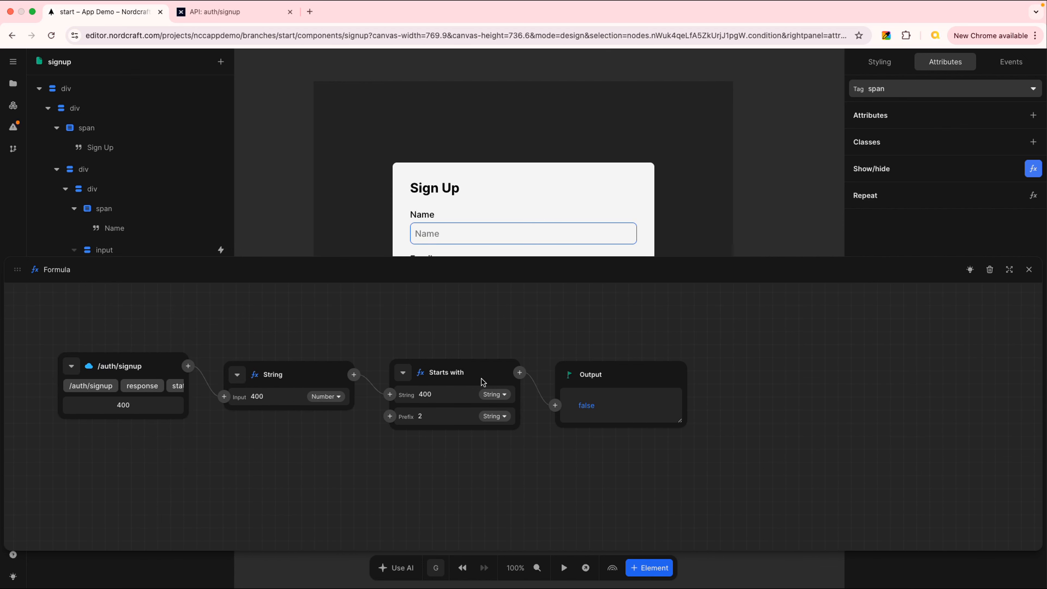
# - Point the error message's show/hide condition at the /auth/signup response status instead of /auth/login
pyautogui.click(1029, 270)
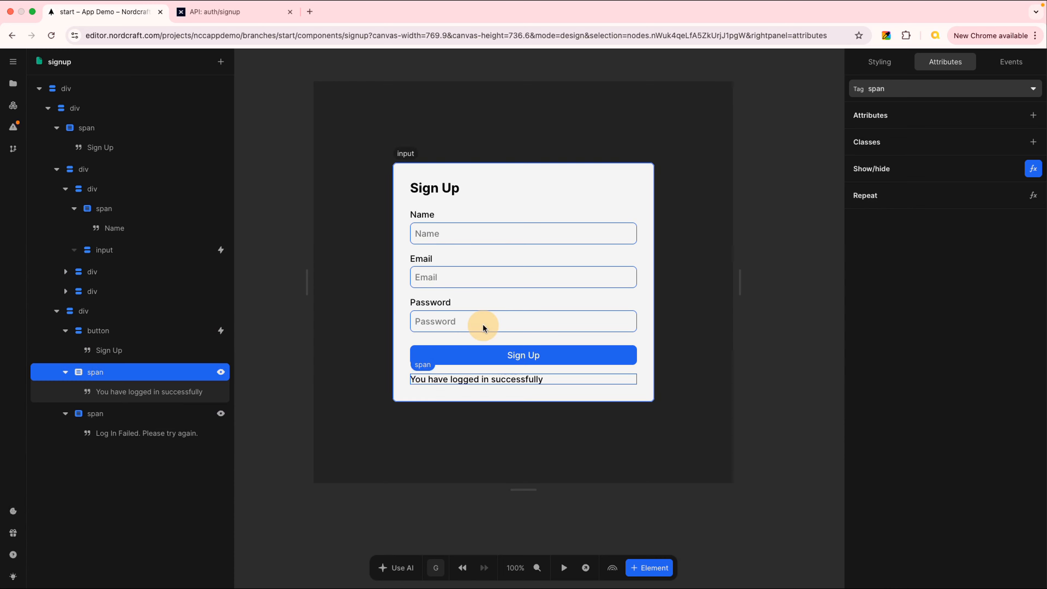
pyautogui.click(221, 414)
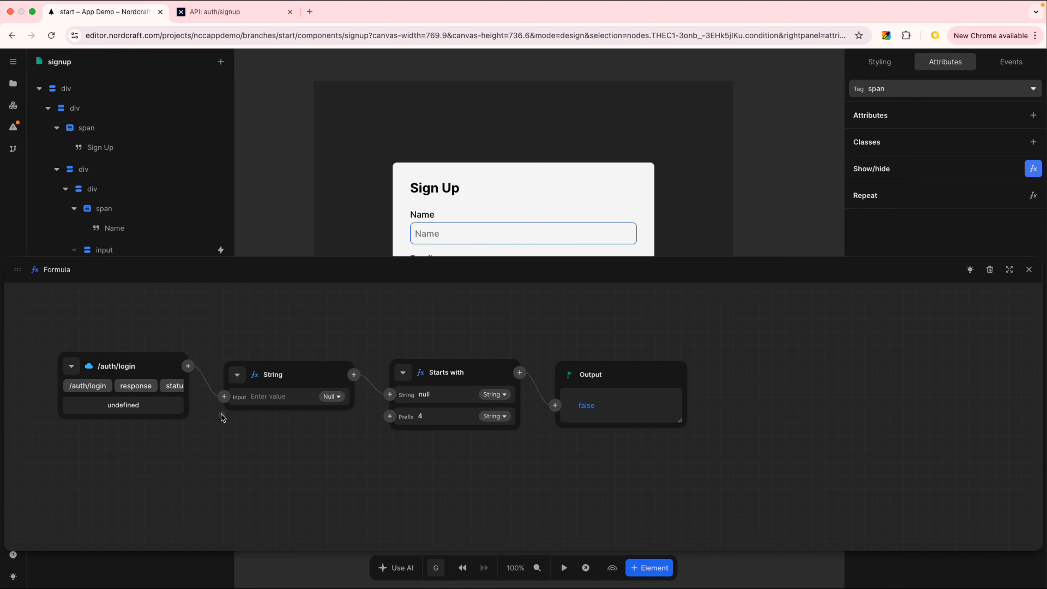
pyautogui.click(76, 369)
pyautogui.click(110, 501)
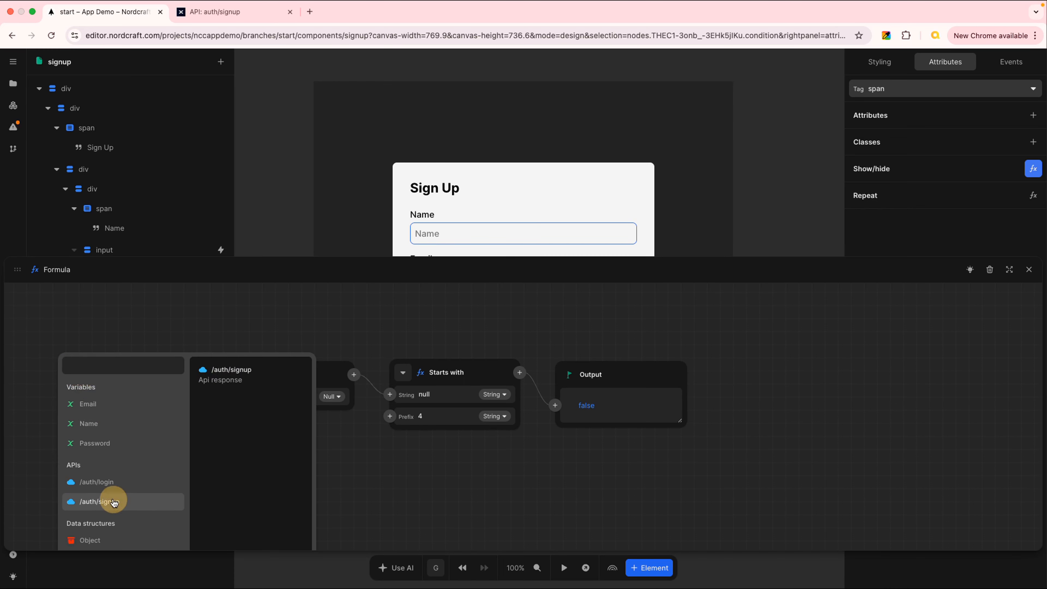
pyautogui.click(119, 433)
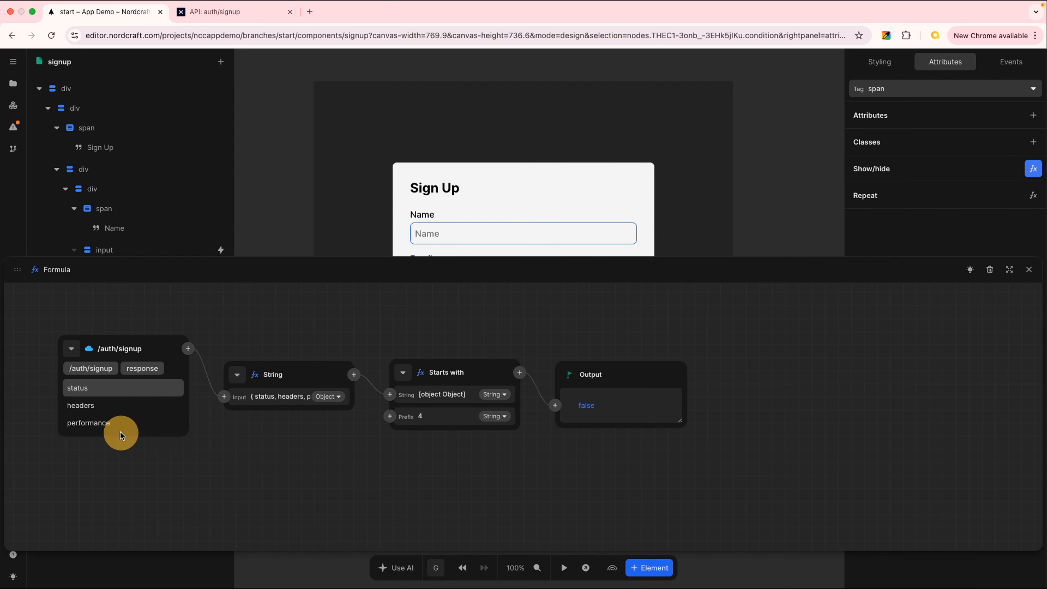
pyautogui.click(104, 390)
pyautogui.click(778, 375)
pyautogui.click(1029, 270)
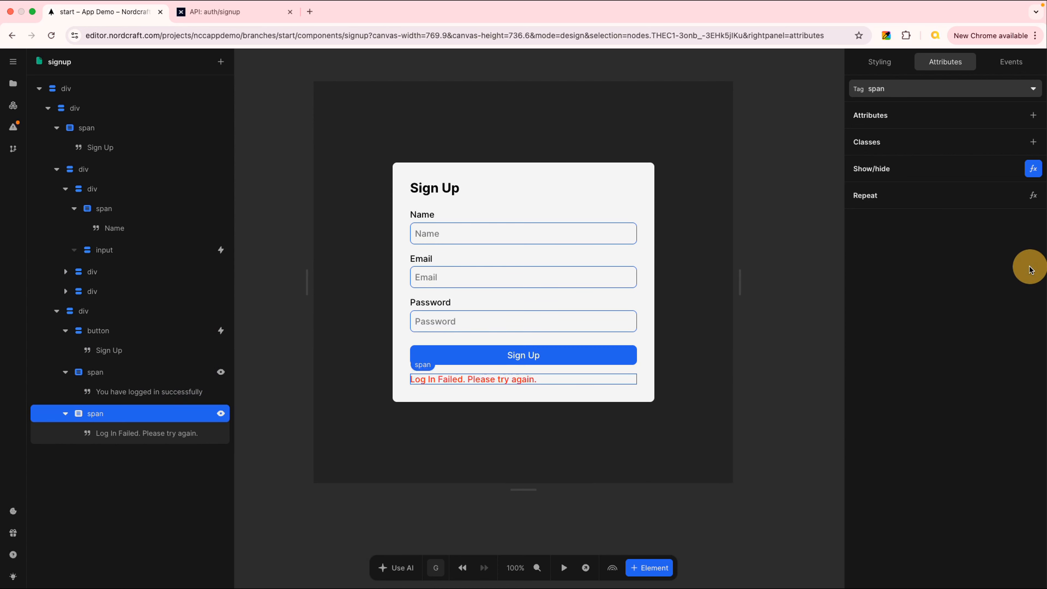
# - Change the success message text to "You have signed up successfully"
pyautogui.click(140, 392)
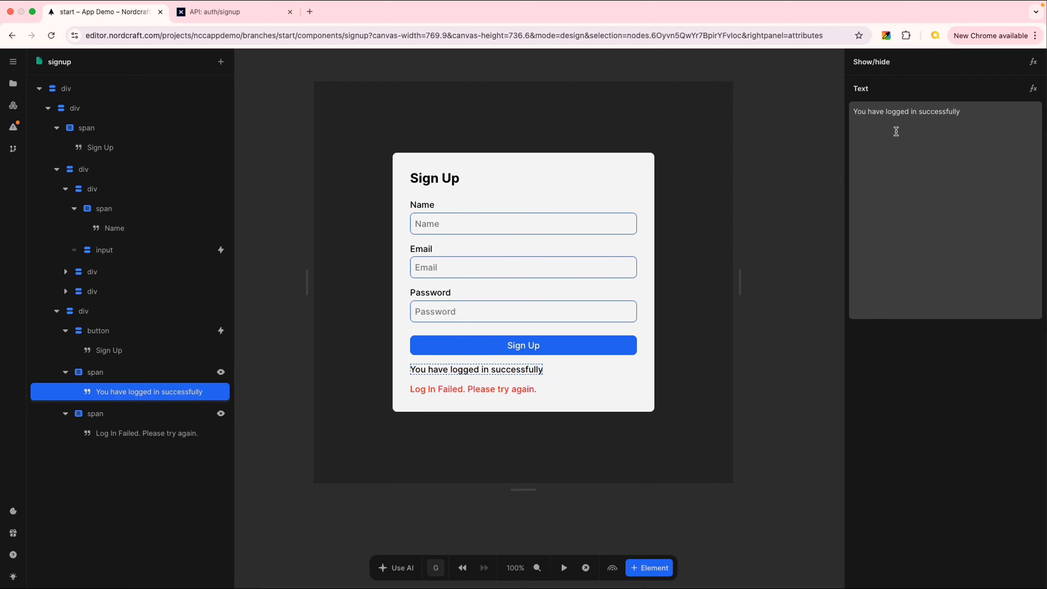
pyautogui.click(895, 111)
pyautogui.click(892, 111)
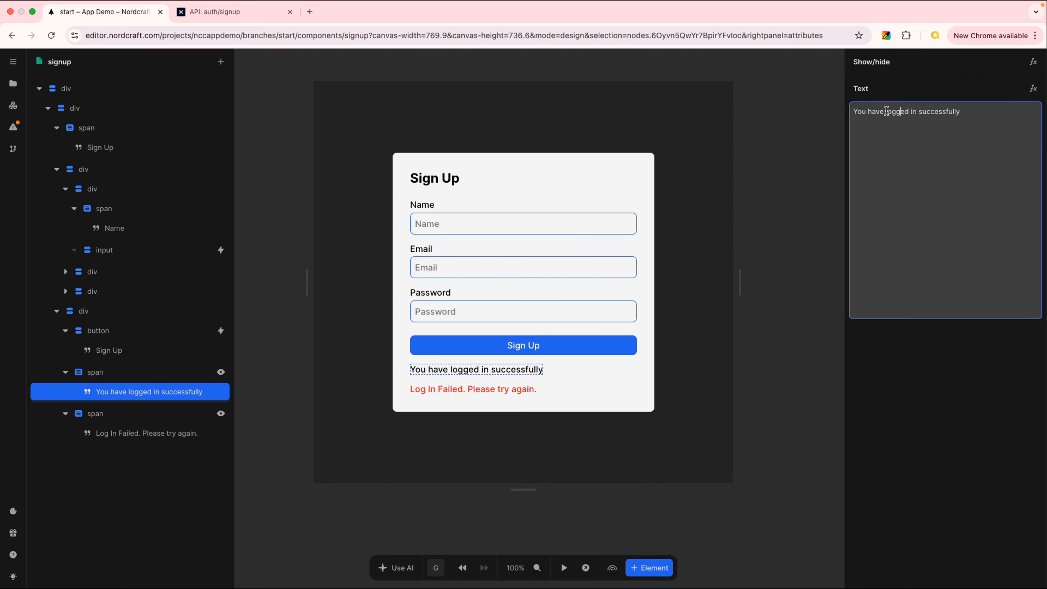
pyautogui.moveTo(887, 110); pyautogui.dragTo(917, 107)
pyautogui.write('signed up')
# - Change the error message text to "Sign up failed. Please try again."
pyautogui.click(136, 433)
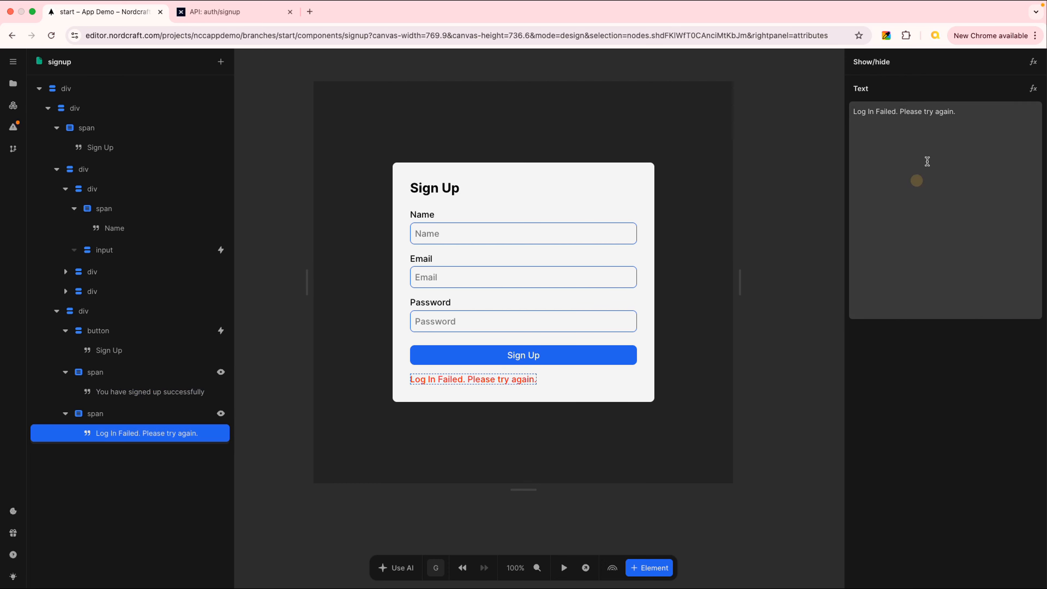
pyautogui.tripleClick(865, 110)
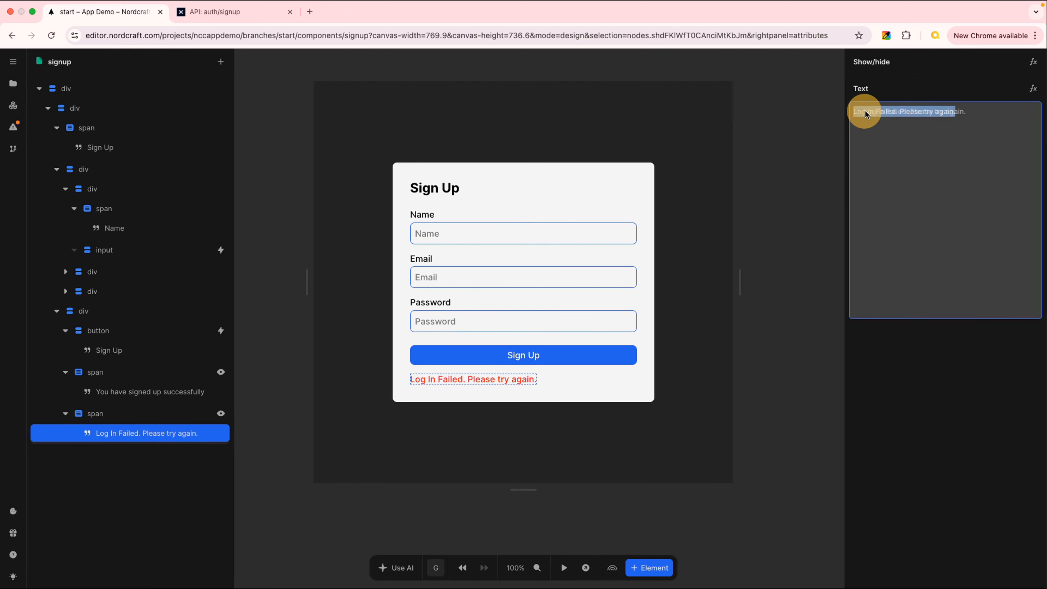
pyautogui.click(899, 112)
pyautogui.press('BackSpace')
pyautogui.press('BackSpace')
pyautogui.press('BackSpace')
pyautogui.press('BackSpace')
pyautogui.press('BackSpace')
pyautogui.press('BackSpace')
pyautogui.press('BackSpace')
pyautogui.press('BackSpace')
pyautogui.press('BackSpace')
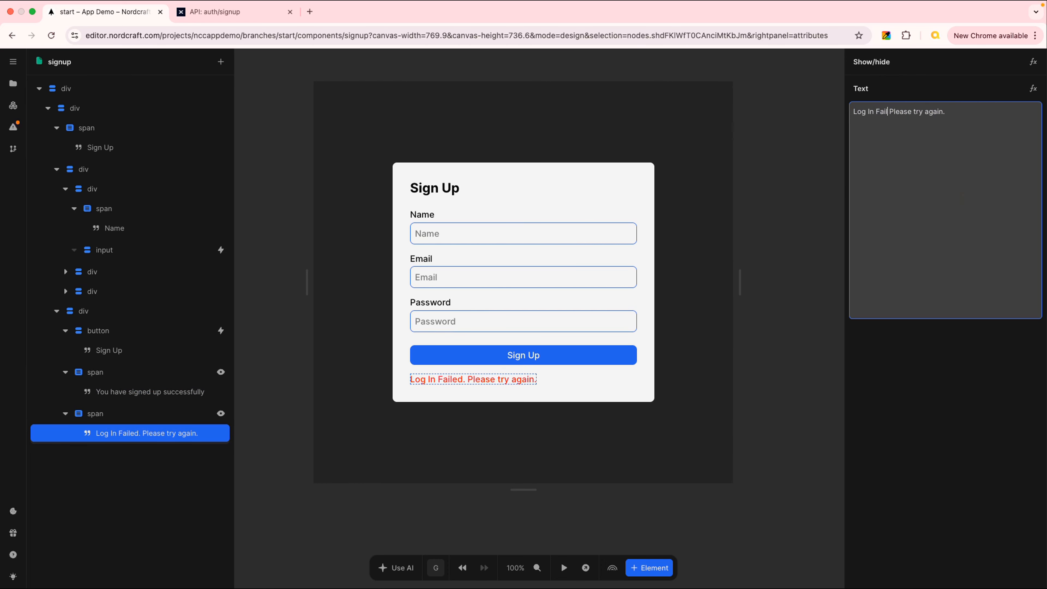
pyautogui.press('BackSpace')
pyautogui.press('BackSpace')
pyautogui.press('BackSpace')
pyautogui.press('BackSpace')
pyautogui.press('BackSpace')
pyautogui.write('Si')
pyautogui.write('gn u')
pyautogui.write('p fial')
pyautogui.press('BackSpace')
pyautogui.press('BackSpace')
pyautogui.press('BackSpace')
pyautogui.write('ailed.')
pyautogui.press('Tab')
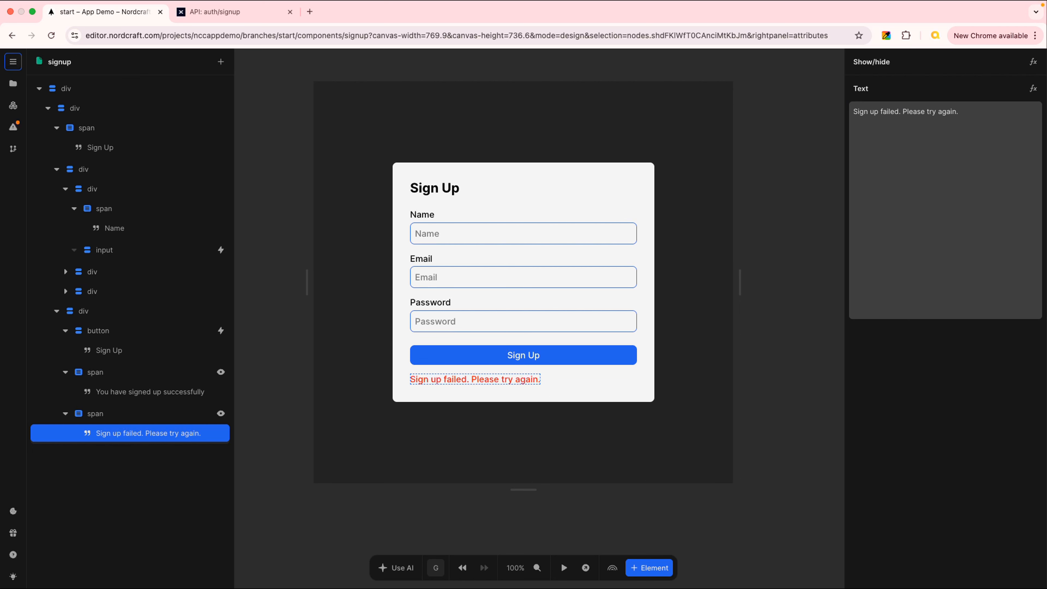
pyautogui.click(773, 81)
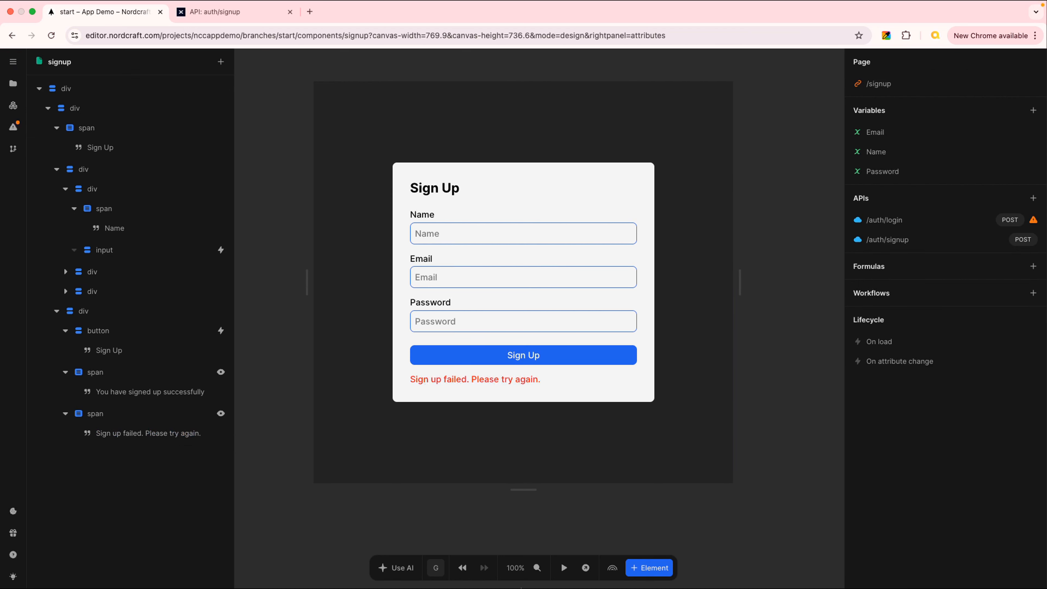
# - Switch to test mode and fill in the sign-up form's Name and Email fields with a test user's name and e-mail
pyautogui.click(562, 567)
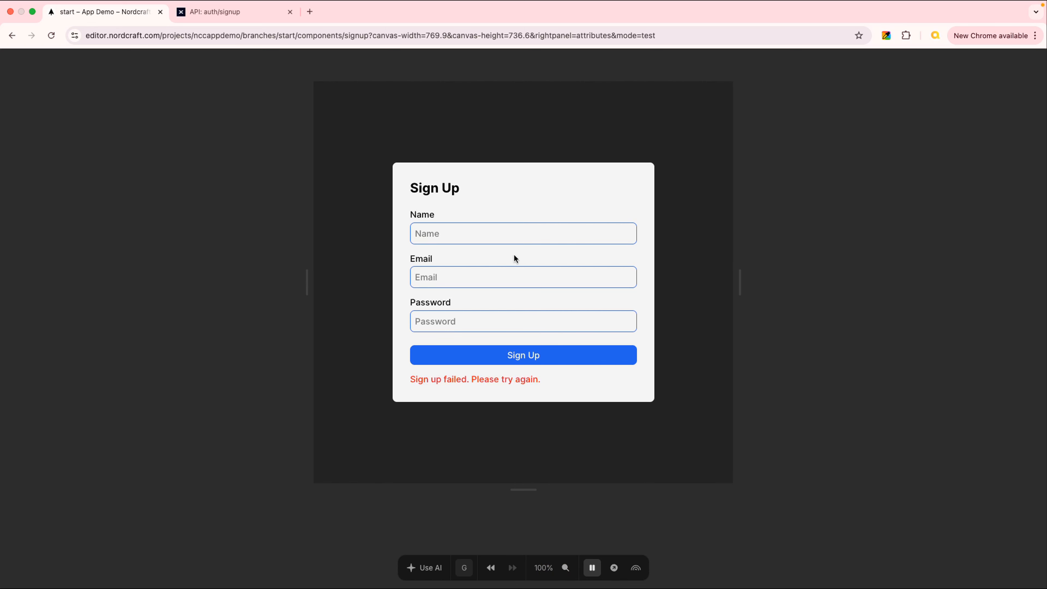
pyautogui.click(464, 226)
pyautogui.write('Tom ')
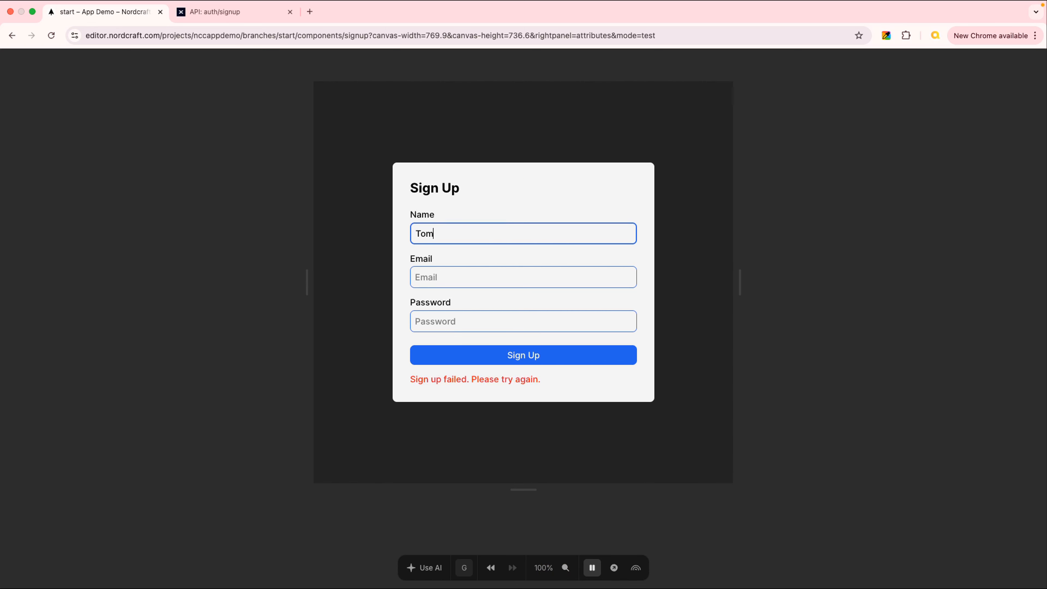
pyautogui.write('Smuth')
pyautogui.press('Tab')
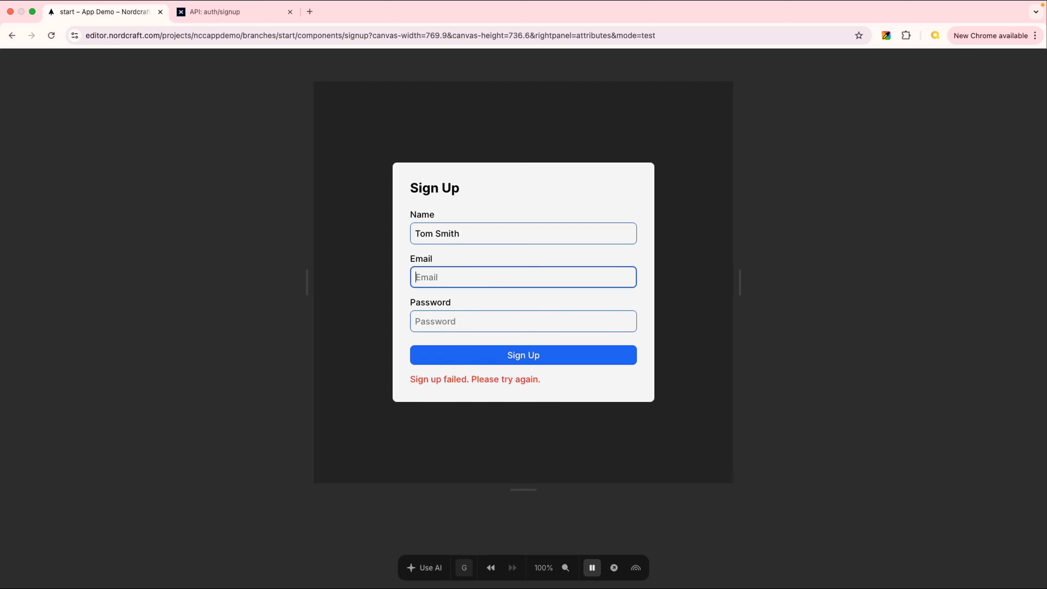
pyautogui.write('tomsmith100@test')
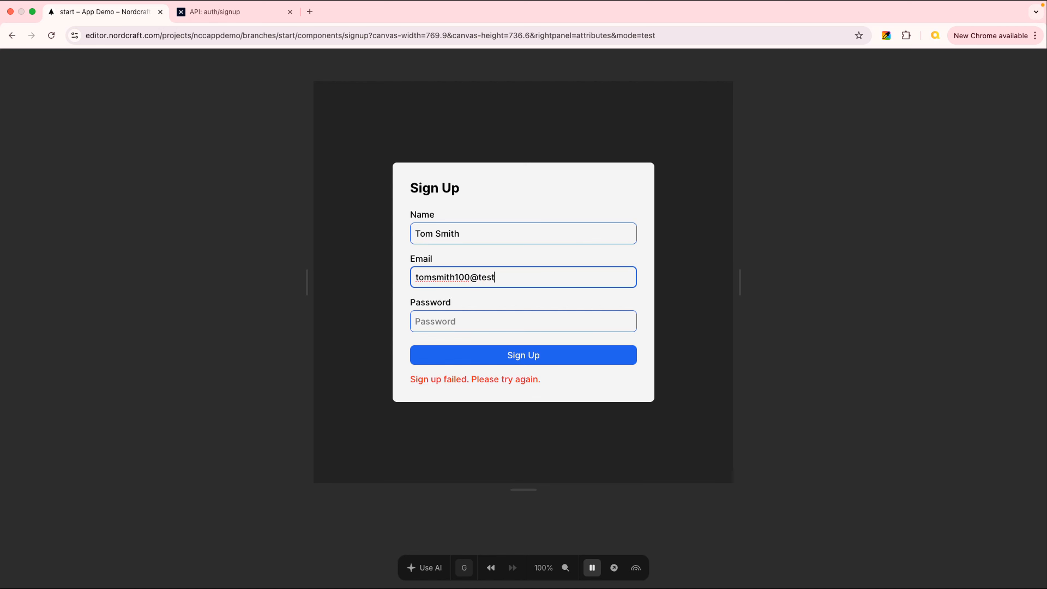
pyautogui.write('.co')
pyautogui.write('m')
pyautogui.press('Tab')
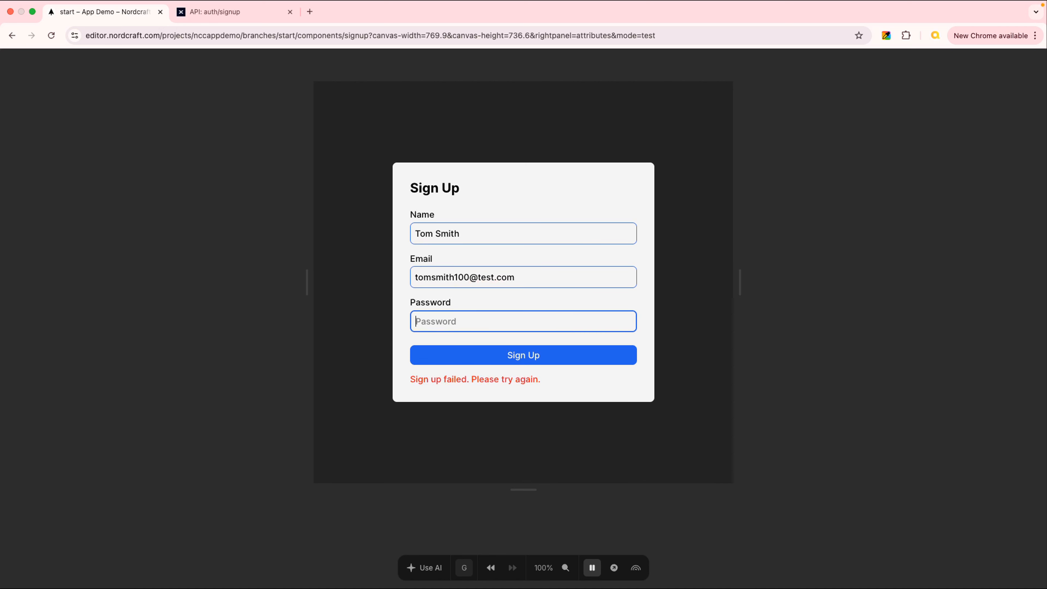
# - Enter the test user's password and submit the sign-up form
pyautogui.write('p')
pyautogui.press('Tab')
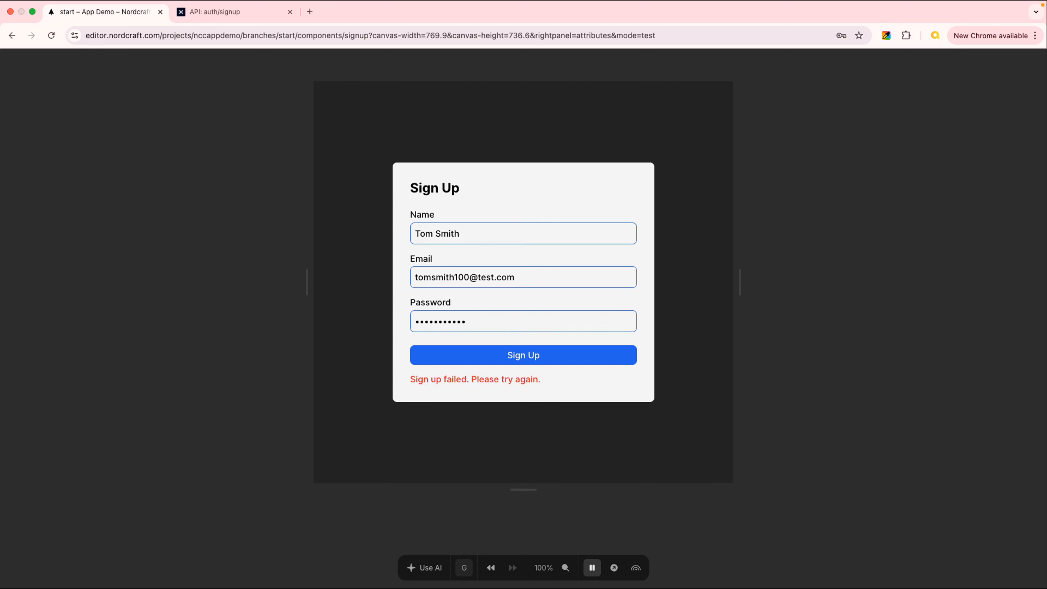
pyautogui.click(557, 353)
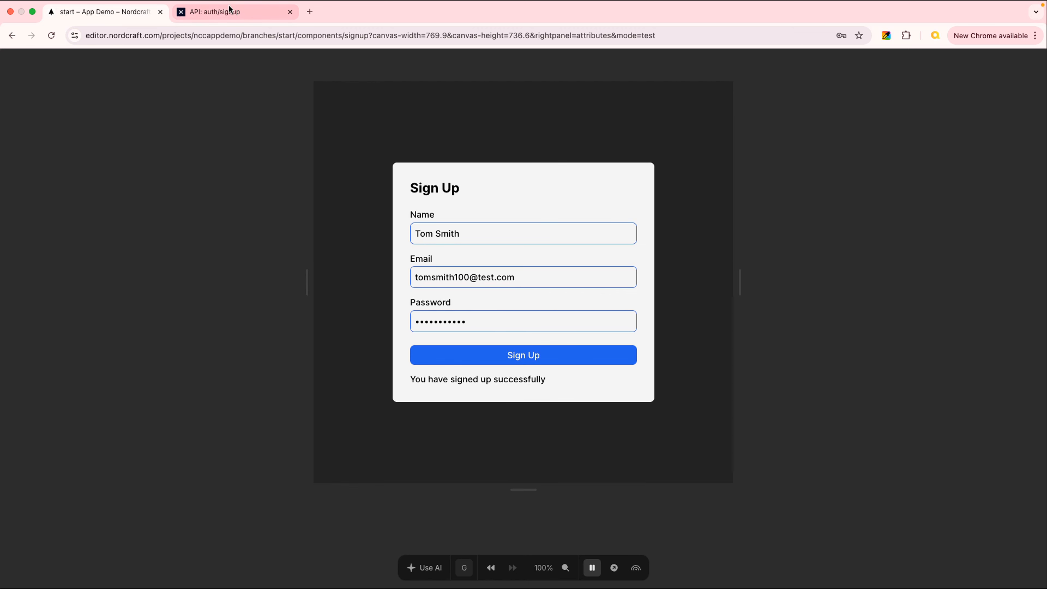
# - In Xano, open the user database table to check for the newly signed-up record
pyautogui.click(230, 10)
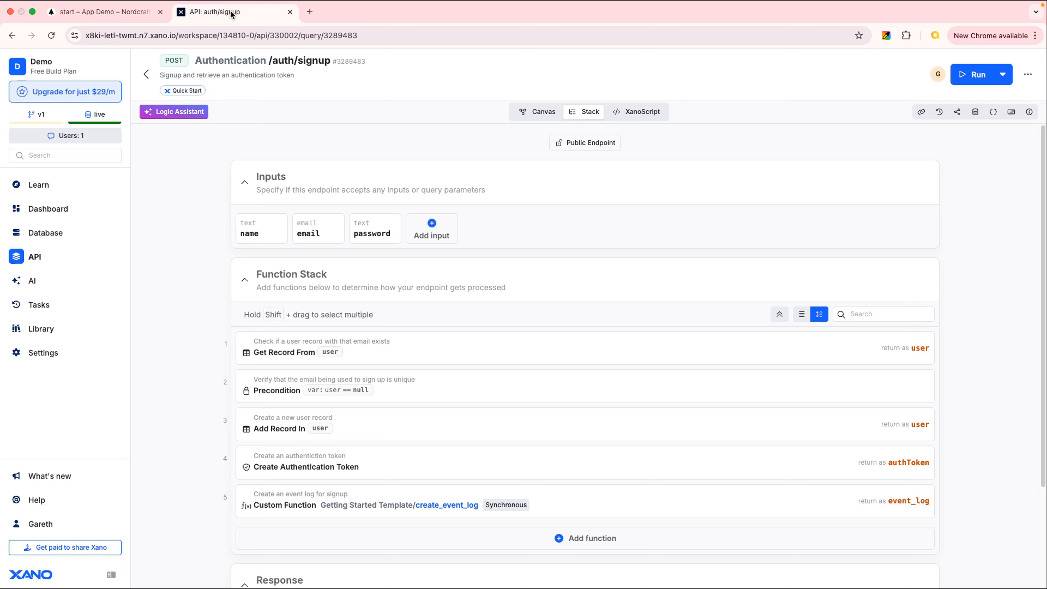
pyautogui.click(55, 235)
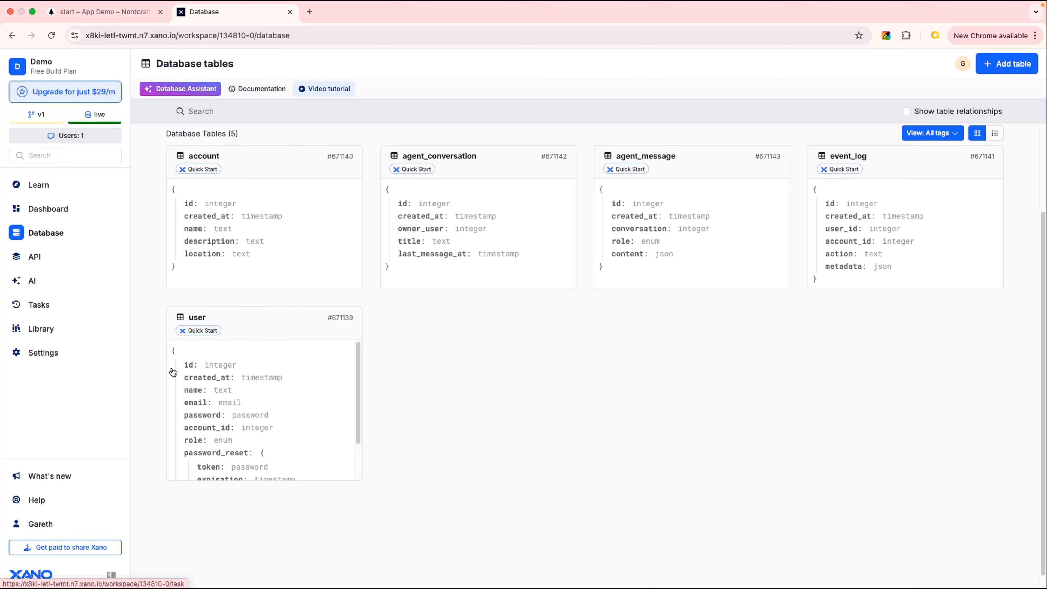
pyautogui.click(329, 375)
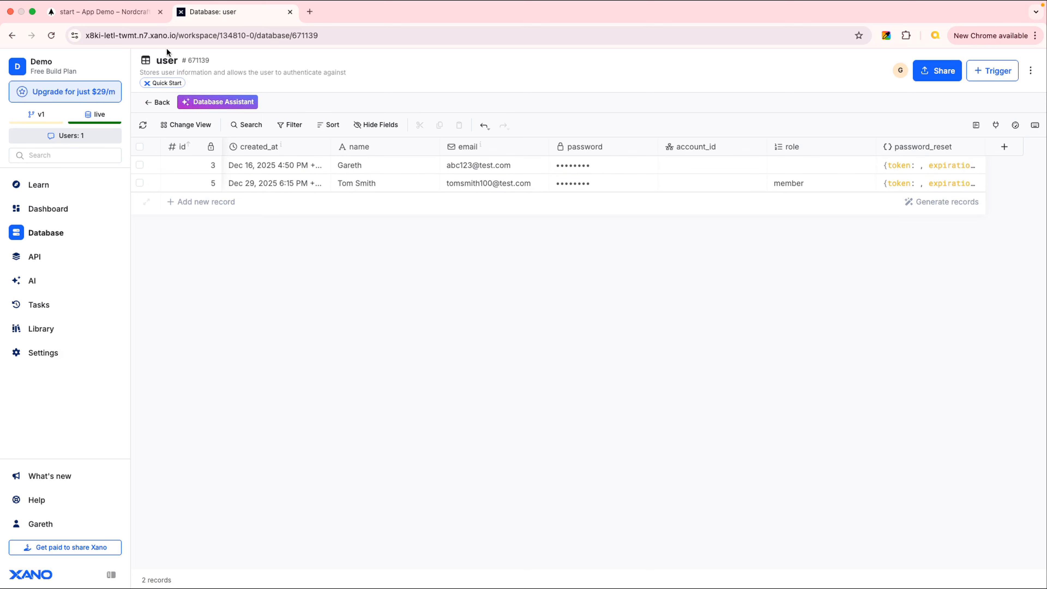
# - Return to the editor's design mode and delete the unused /auth/login API from the component
pyautogui.click(103, 12)
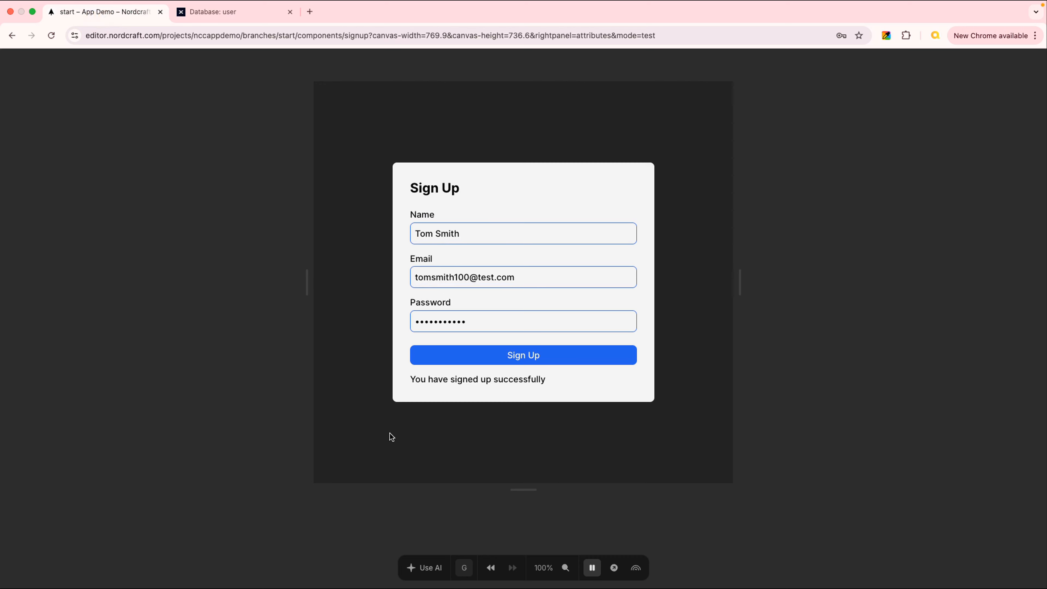
pyautogui.click(593, 569)
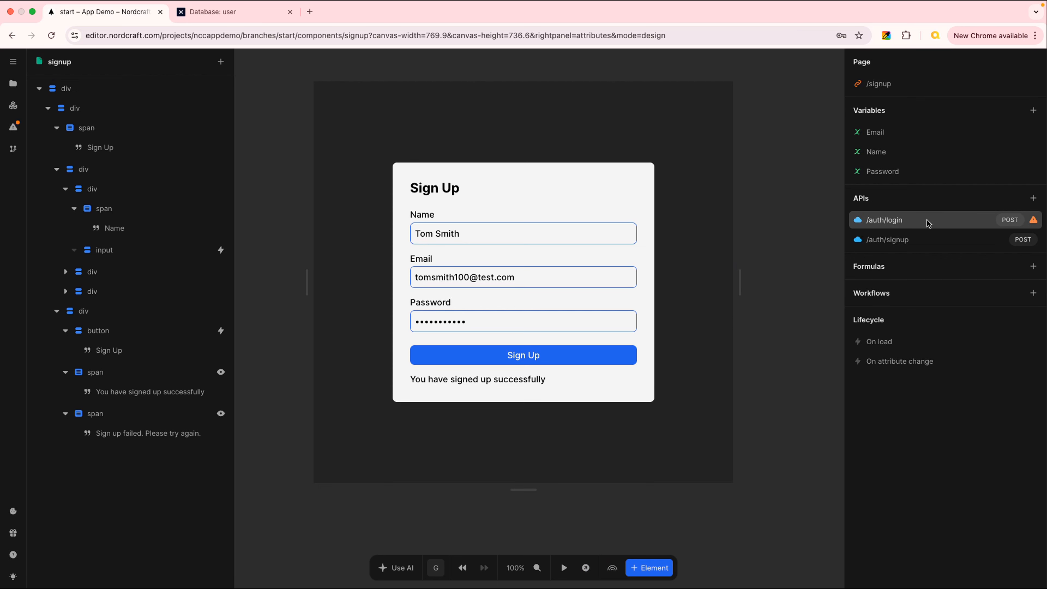
pyautogui.moveTo(1036, 224)
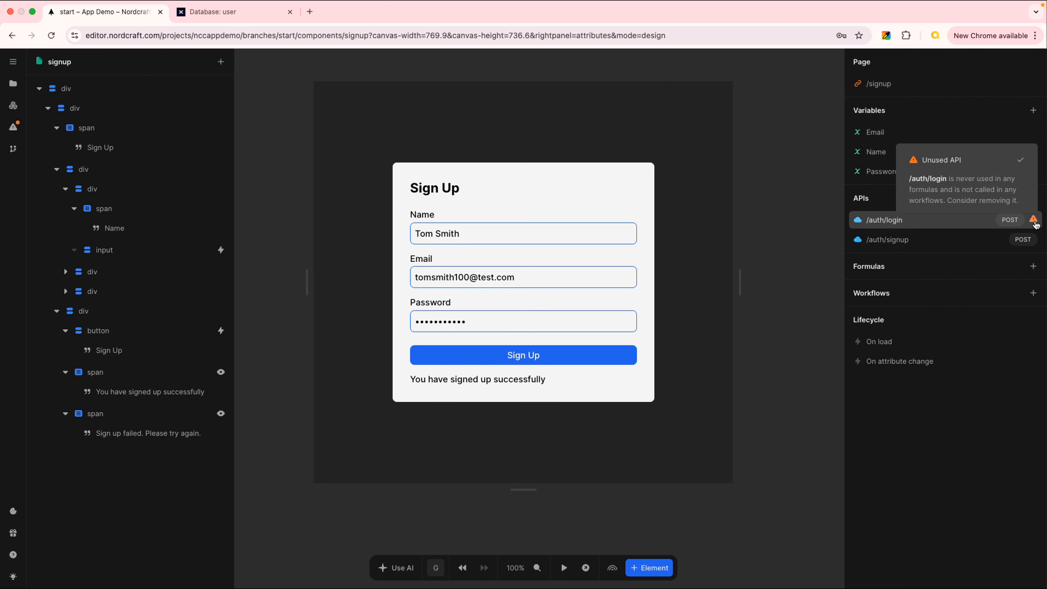
pyautogui.click(914, 220)
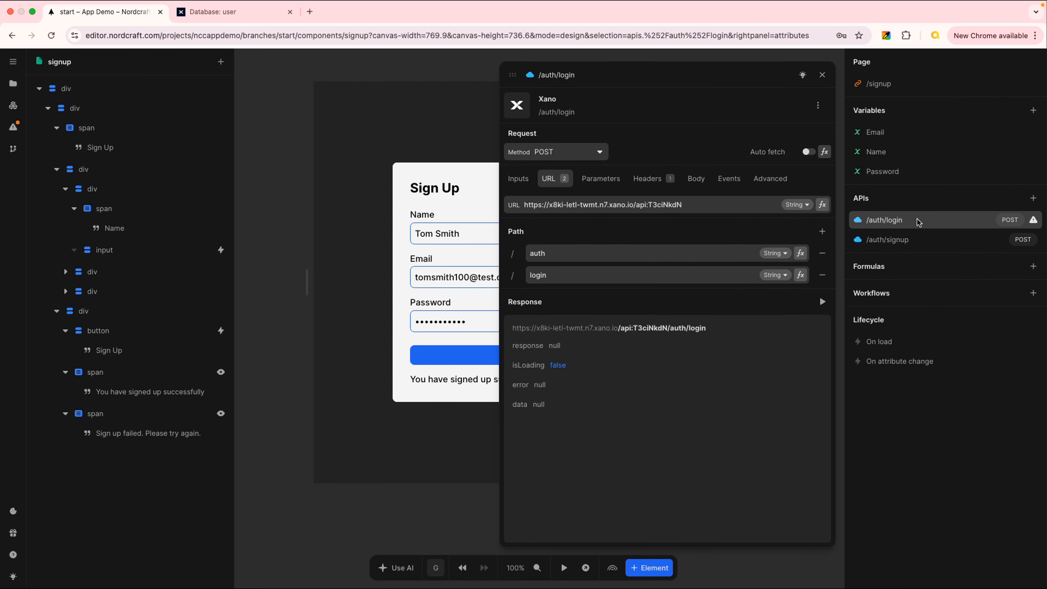
pyautogui.press('BackSpace')
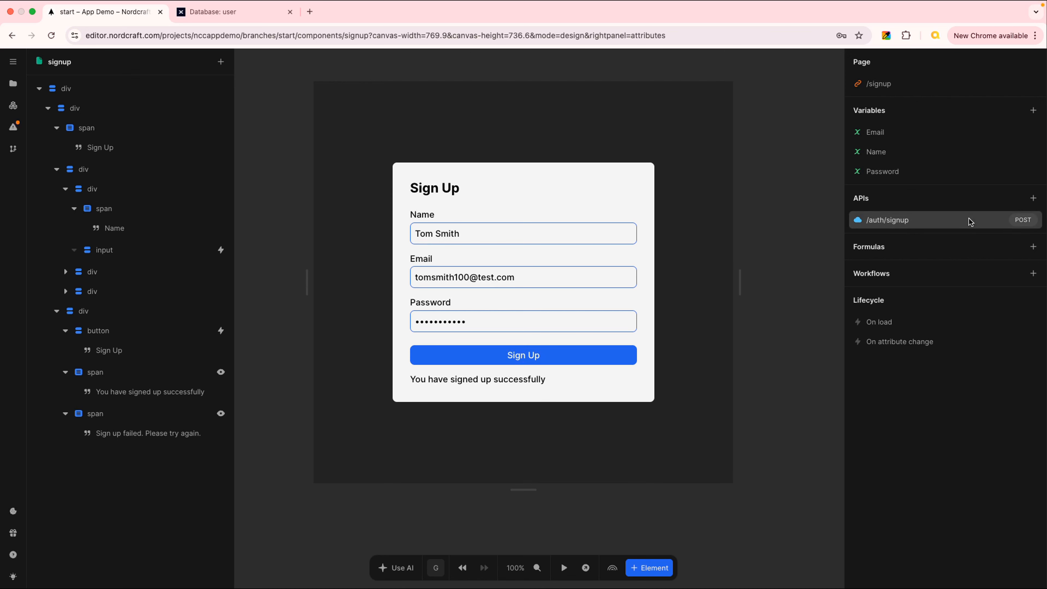